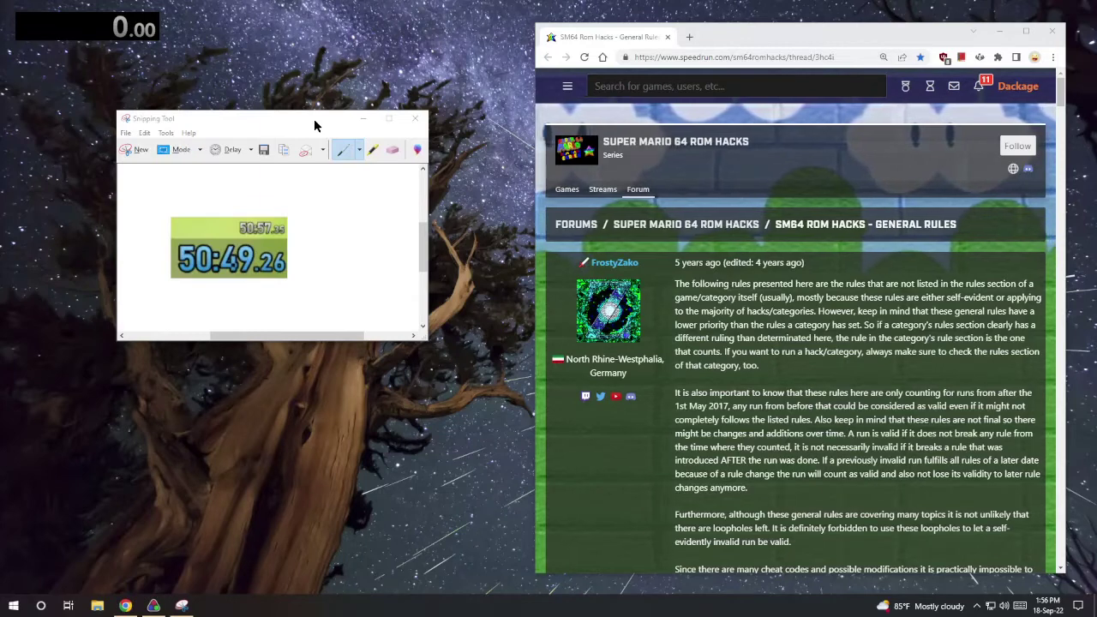
# Clear the Snipping Tool window with the timer snip off the desktop
pyautogui.moveTo(313, 120); pyautogui.dragTo(328, 117)
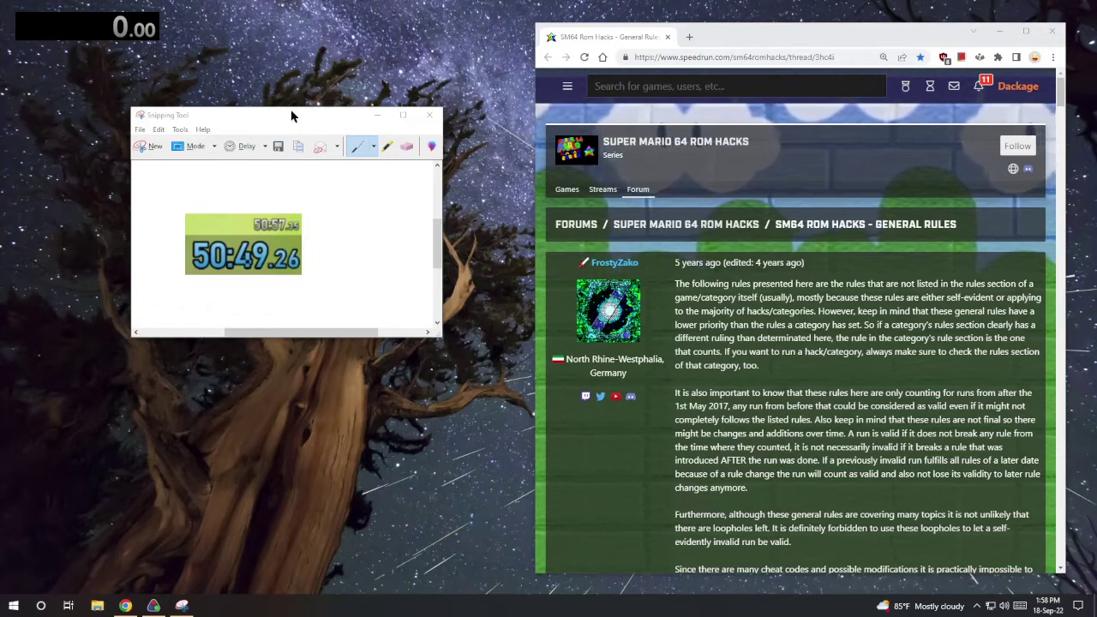
pyautogui.moveTo(291, 110)
pyautogui.mouseDown()
pyautogui.moveTo(309, 123)
pyautogui.moveTo(297, 117)
pyautogui.mouseUp()
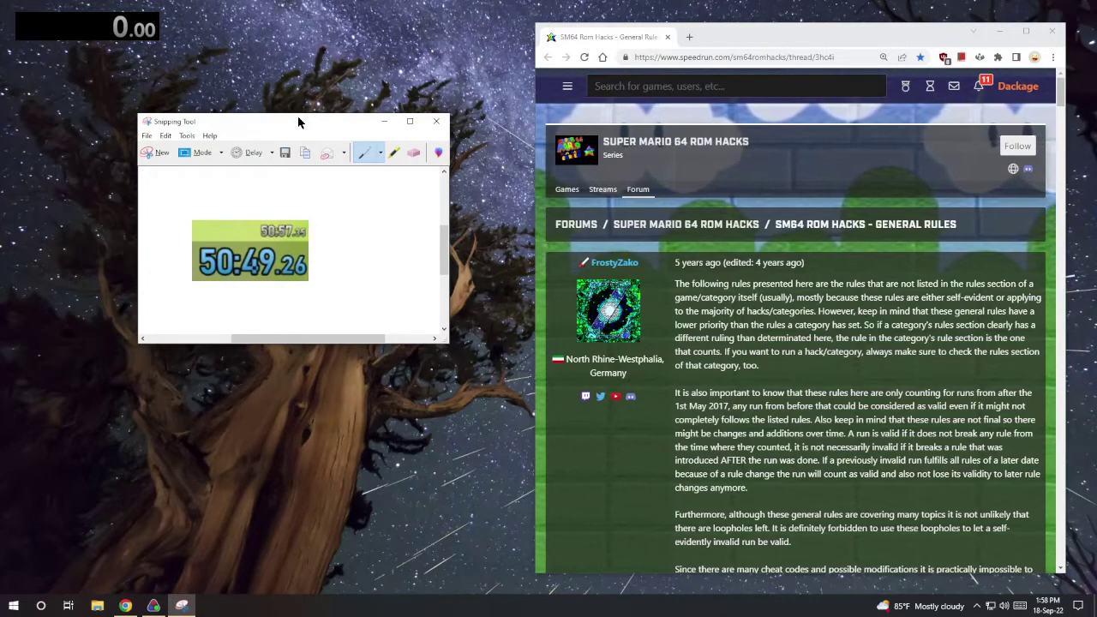
pyautogui.hotkey('ctrl', 'n')
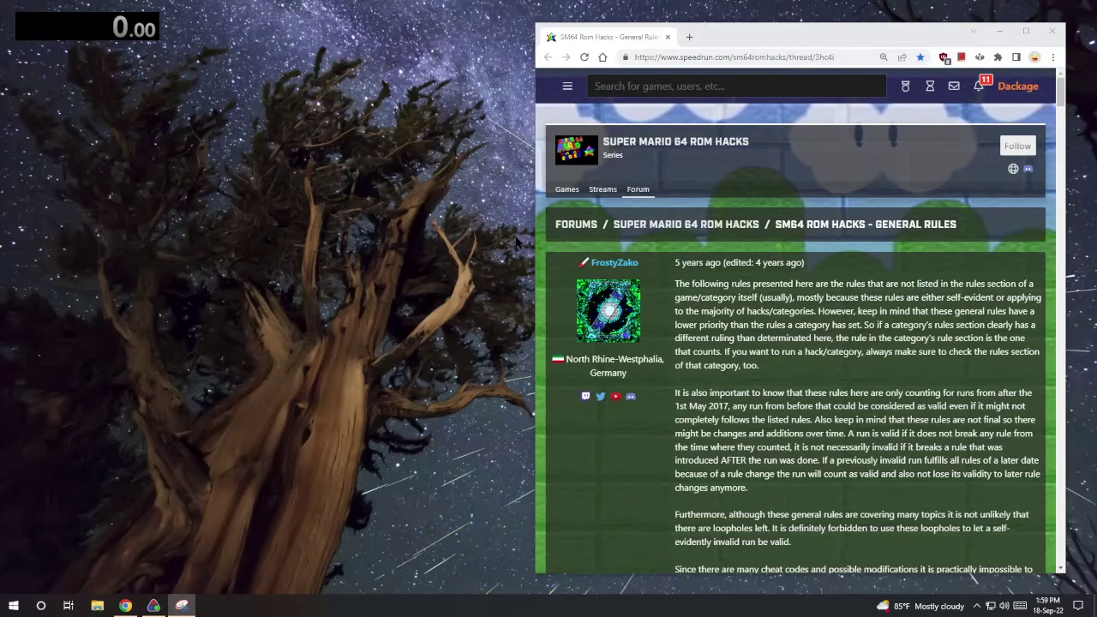
# Search the SM64 Rom Hacks general rules thread for "aglab" to find the in-game timer rule
pyautogui.moveTo(708, 268)
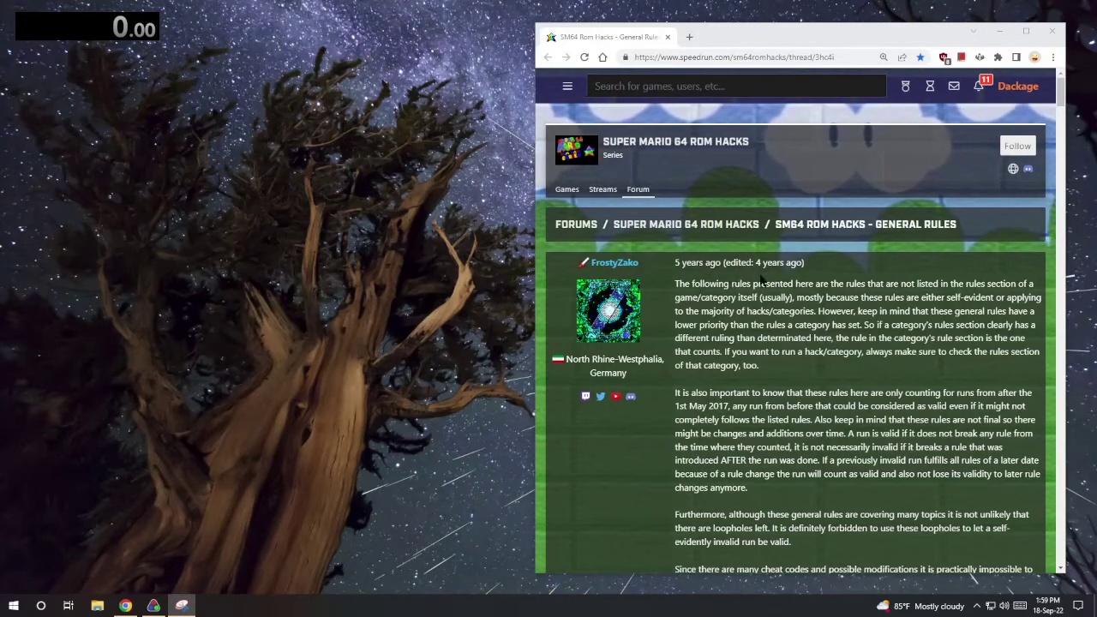
pyautogui.scroll(-3, 760, 276)
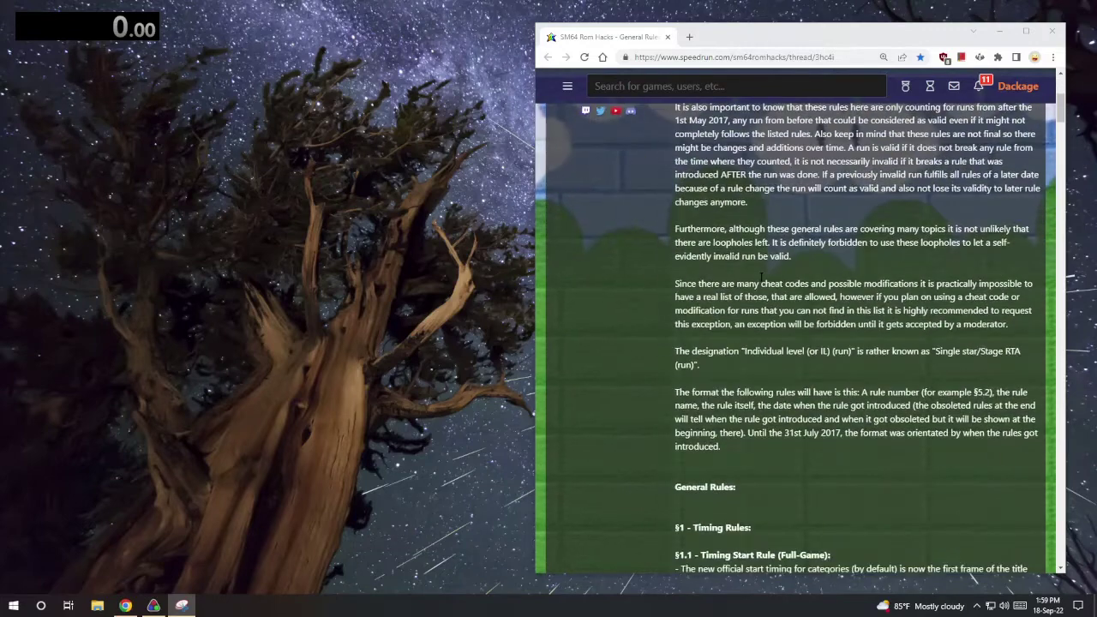
pyautogui.scroll(-4, 759, 276)
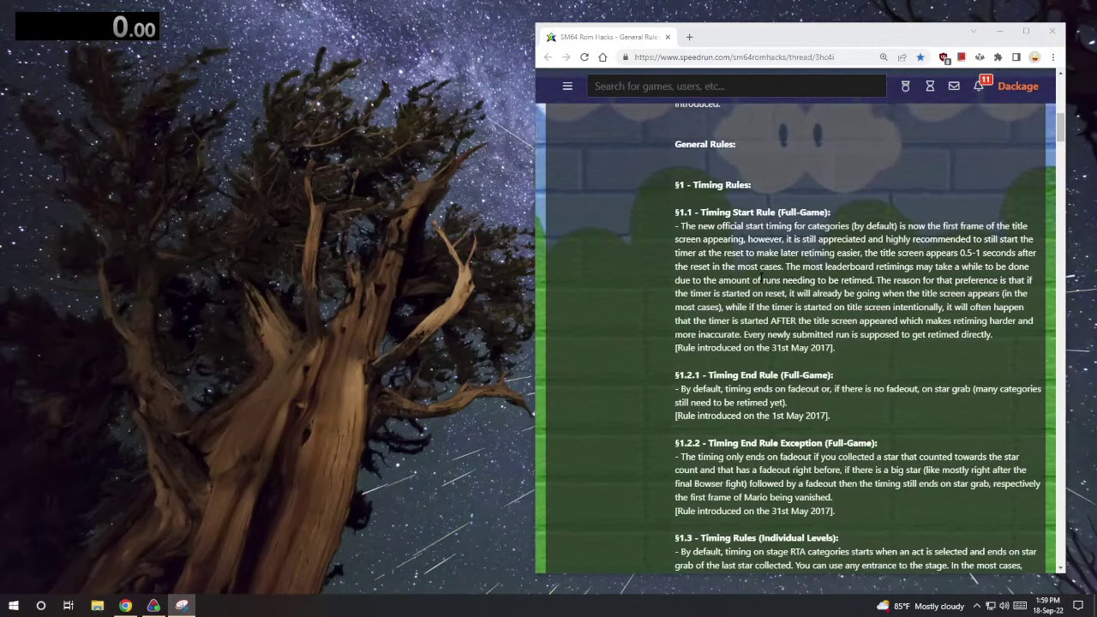
pyautogui.scroll(5, 864, 253)
pyautogui.click(863, 254)
pyautogui.hotkey('ctrl', 'f')
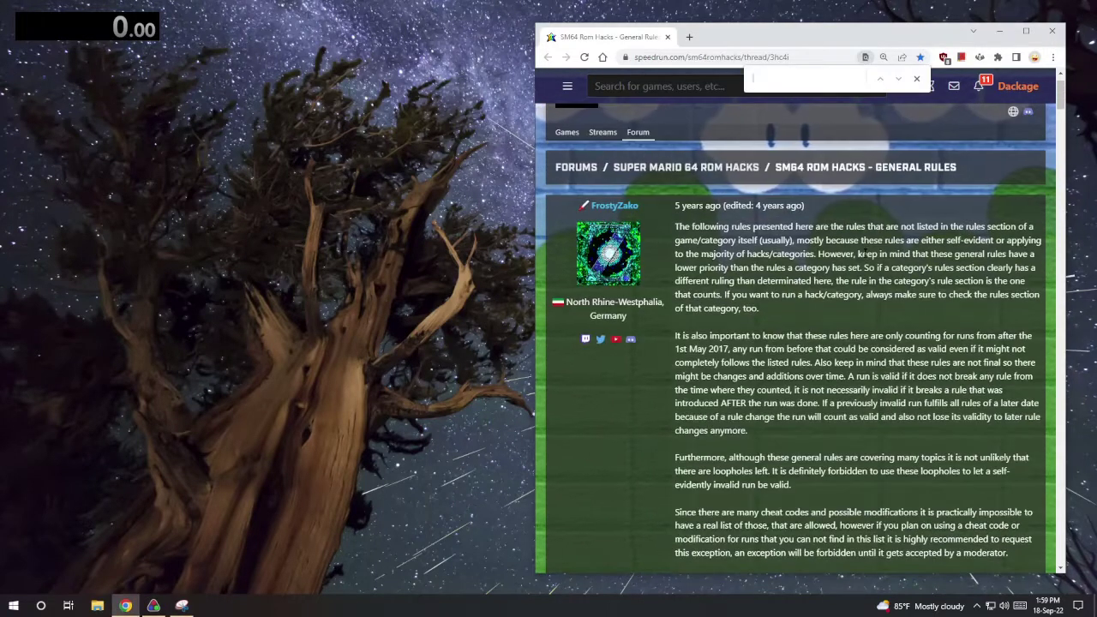
pyautogui.write('ag')
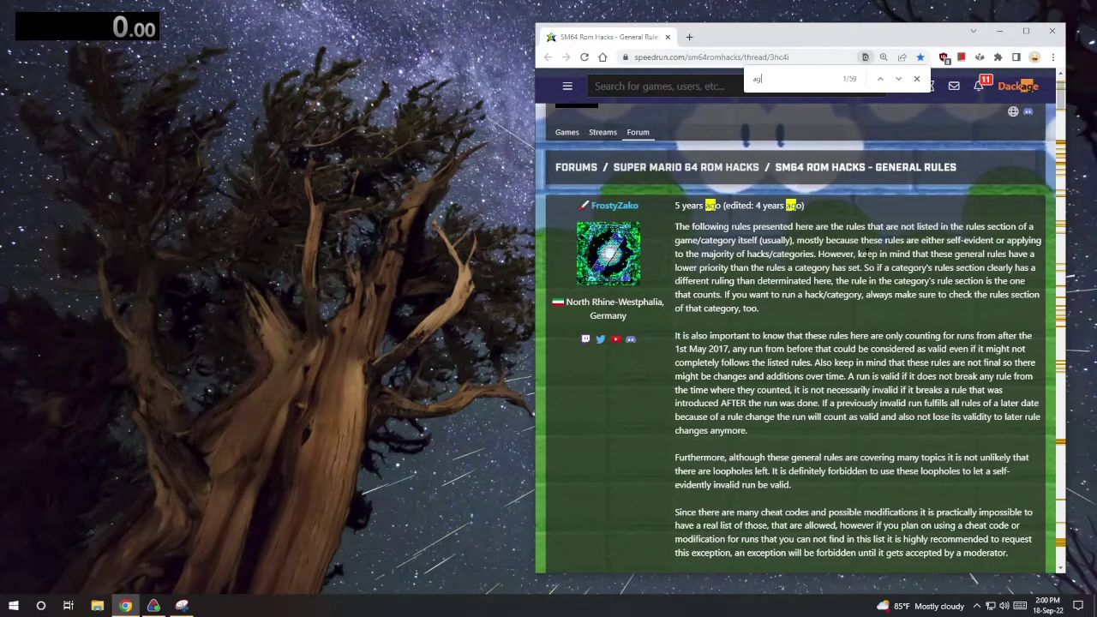
pyautogui.write('lab')
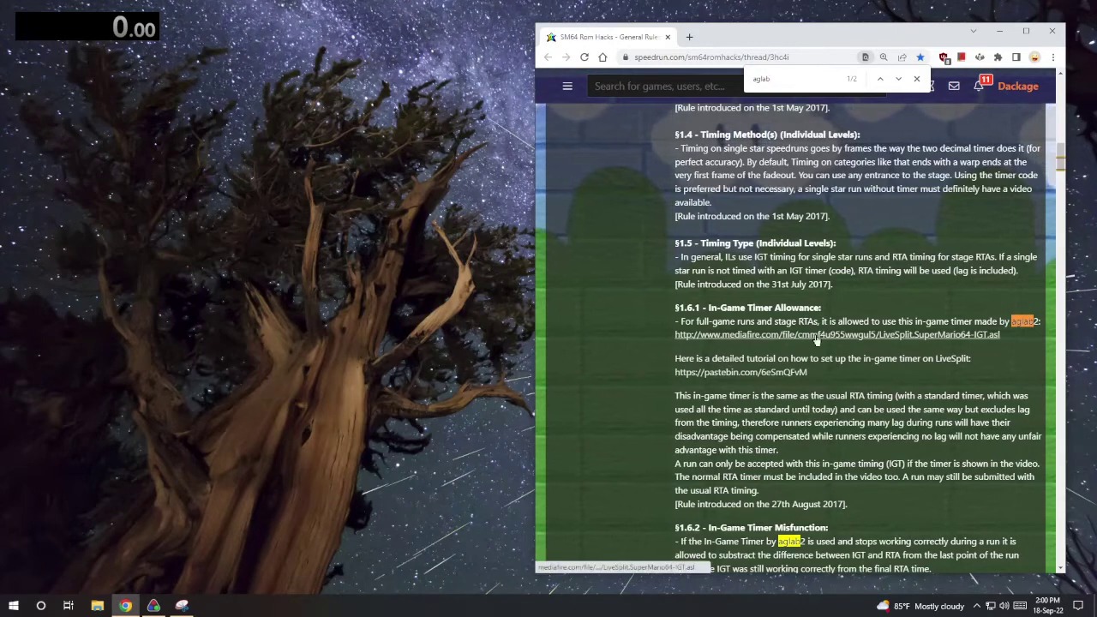
# Download LiveSplit.SuperMario64-IGT.asl from the rule's MediaFire link and check the file in the Downloads folder
pyautogui.click(815, 340)
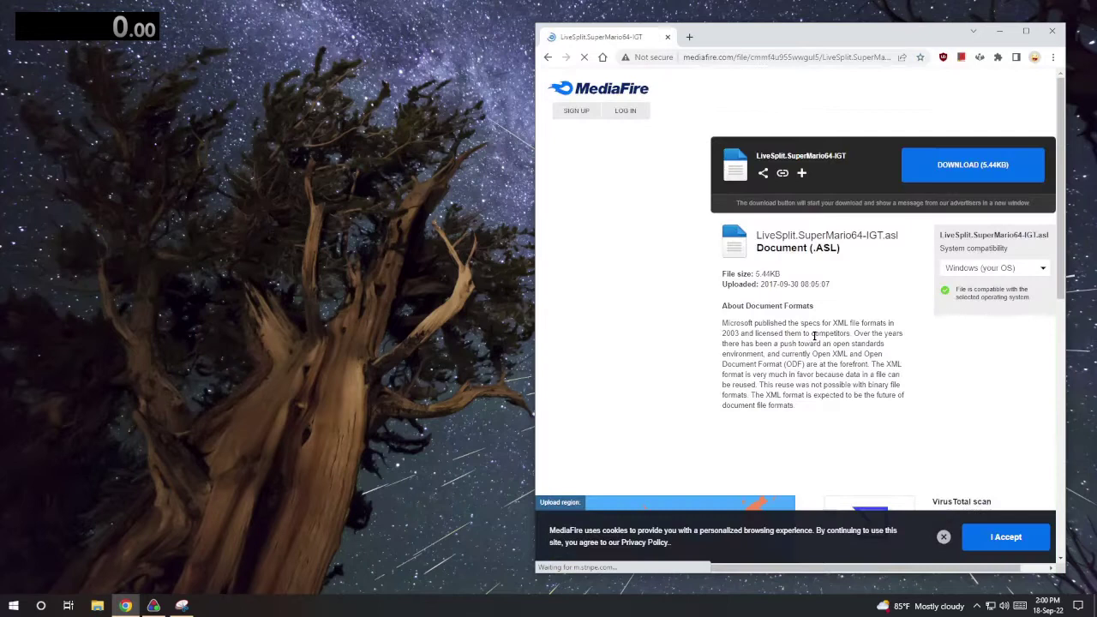
pyautogui.click(952, 167)
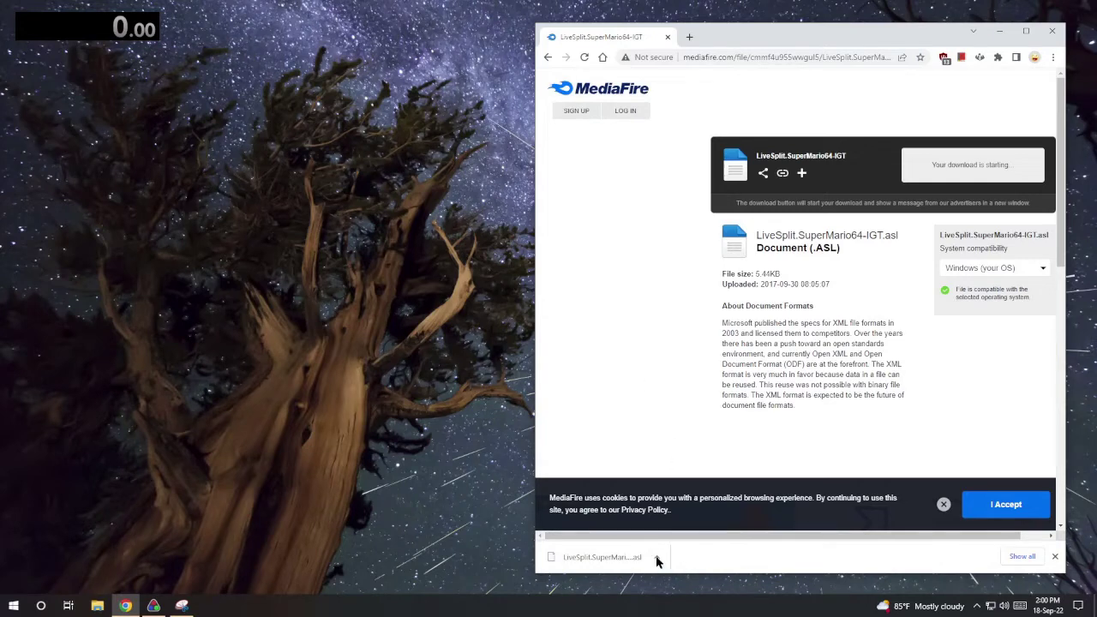
pyautogui.click(657, 558)
pyautogui.click(674, 521)
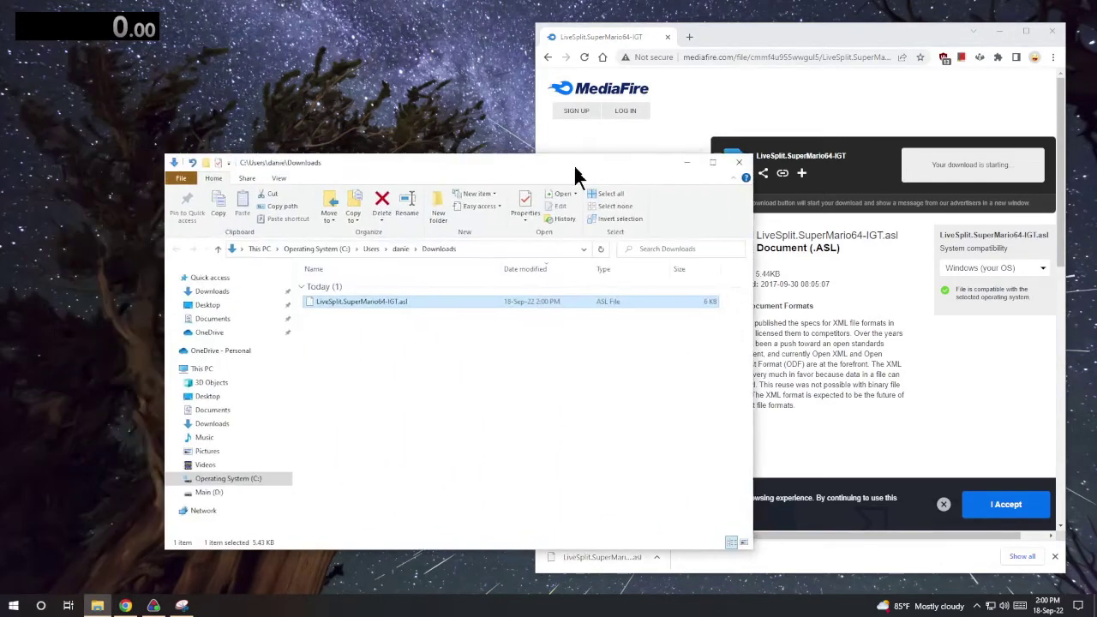
pyautogui.moveTo(576, 177); pyautogui.dragTo(433, 128)
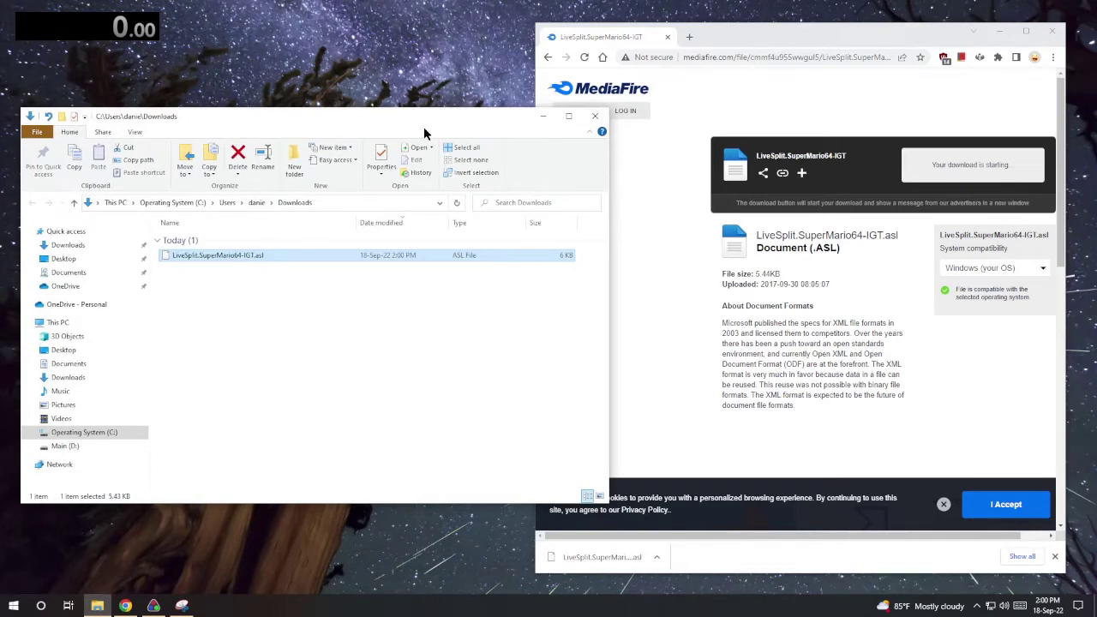
pyautogui.hotkey('alt', 'F4')
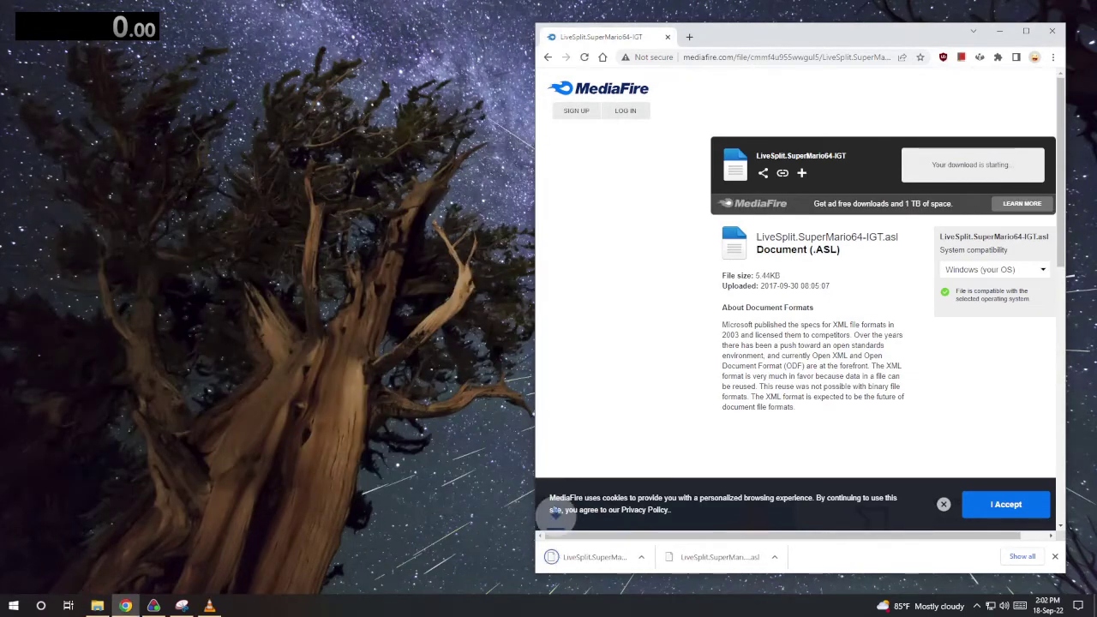
# Open the LiveSplit layout for editing and add a second Timer component to it
pyautogui.rightClick(111, 31)
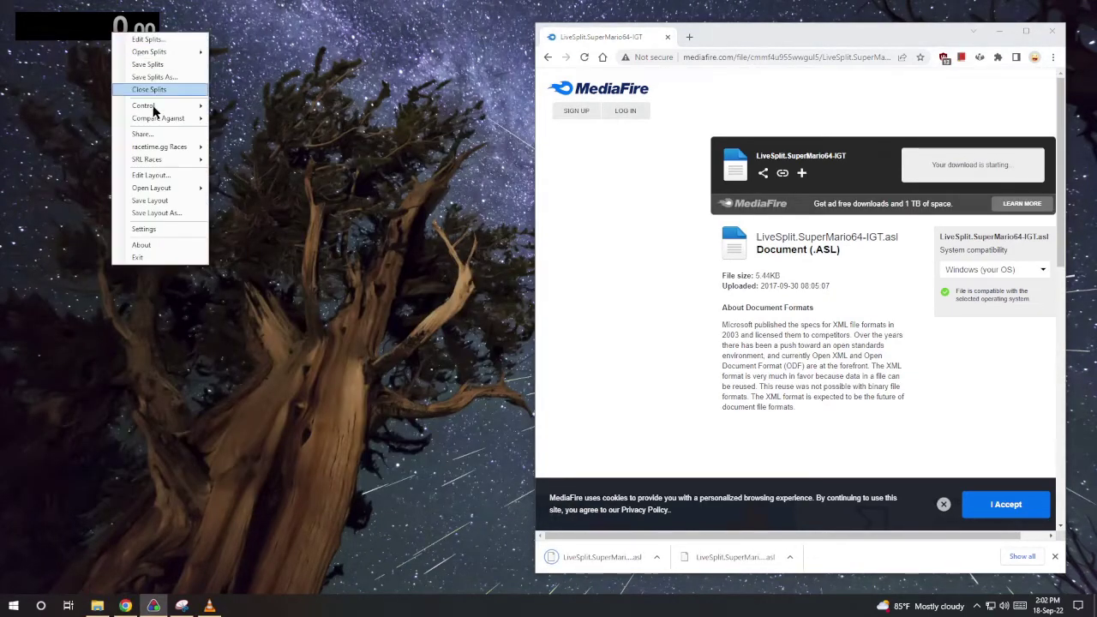
pyautogui.click(169, 177)
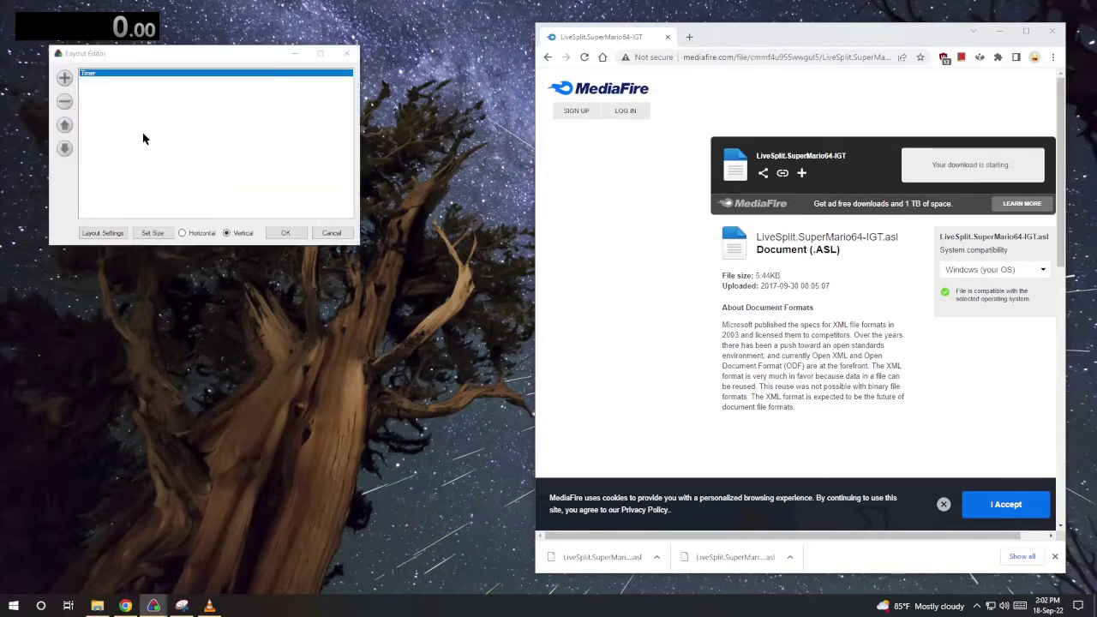
pyautogui.click(63, 78)
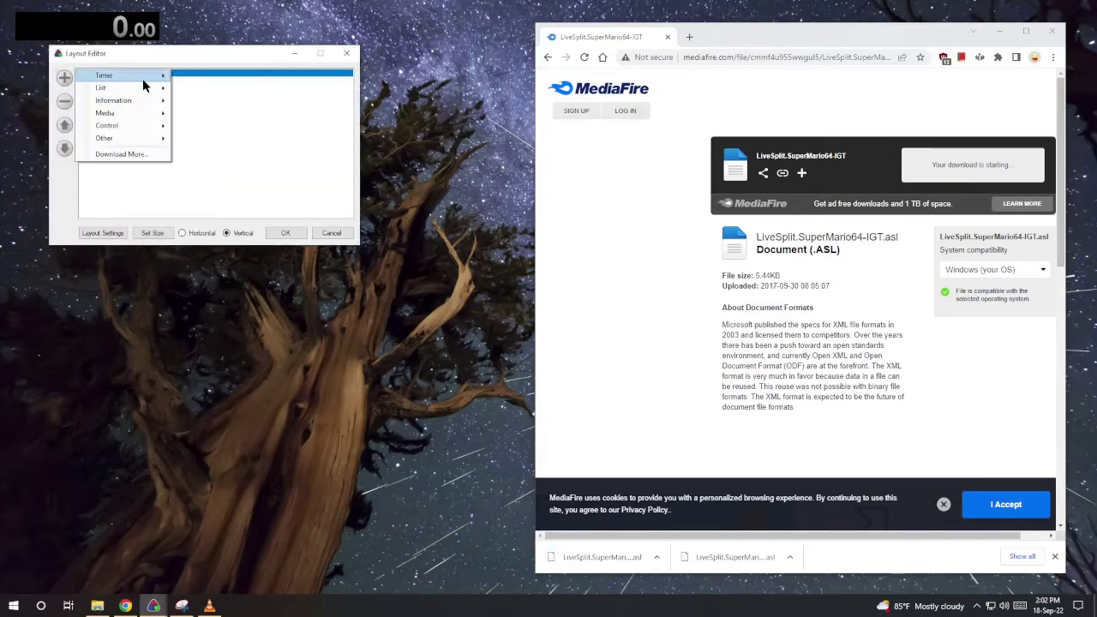
pyautogui.moveTo(143, 79)
pyautogui.click(197, 89)
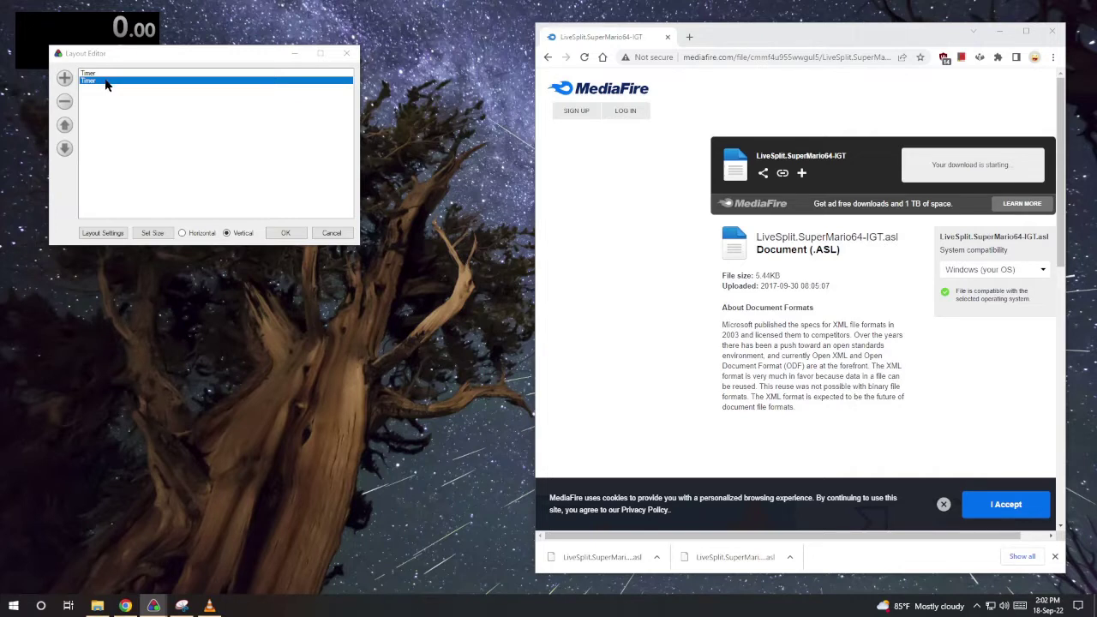
# Add a Scriptable Auto Splitter component to the layout
pyautogui.click(65, 78)
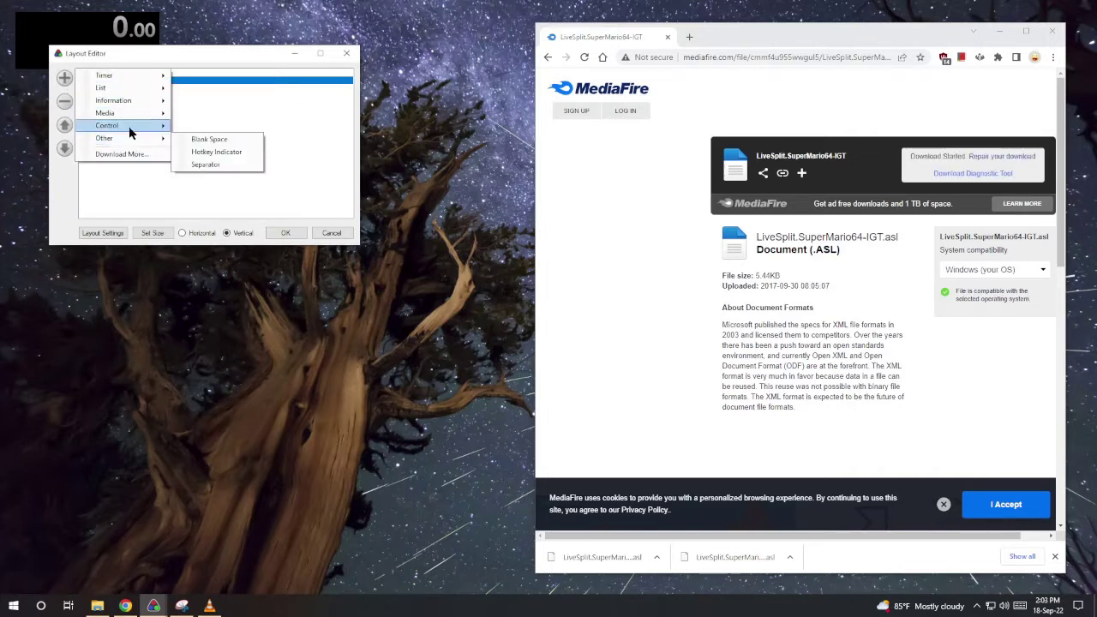
pyautogui.moveTo(128, 126)
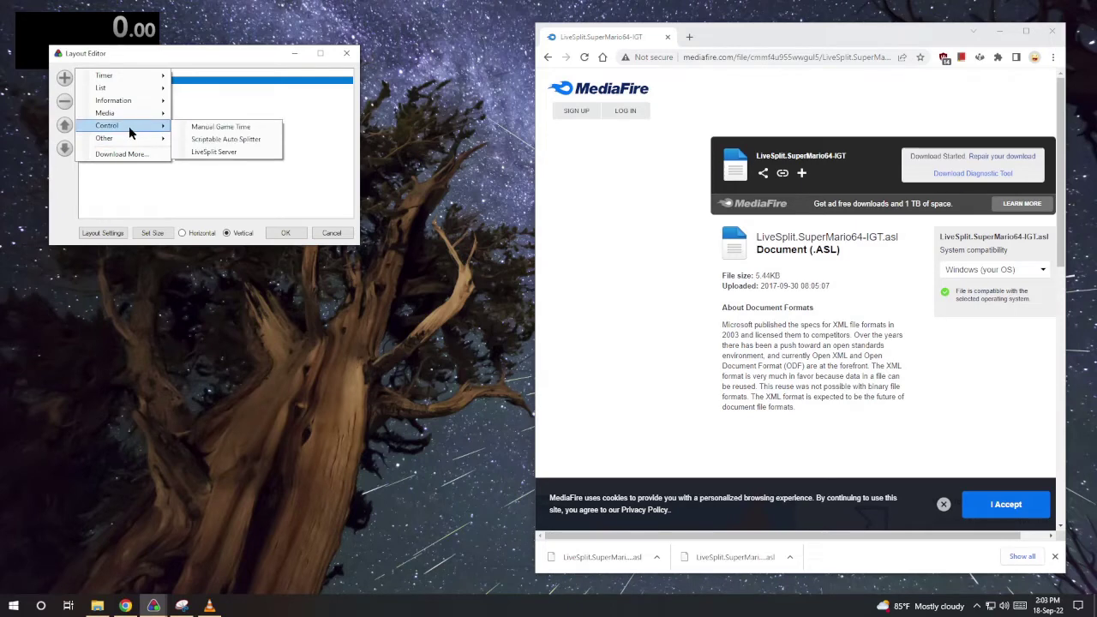
pyautogui.click(205, 139)
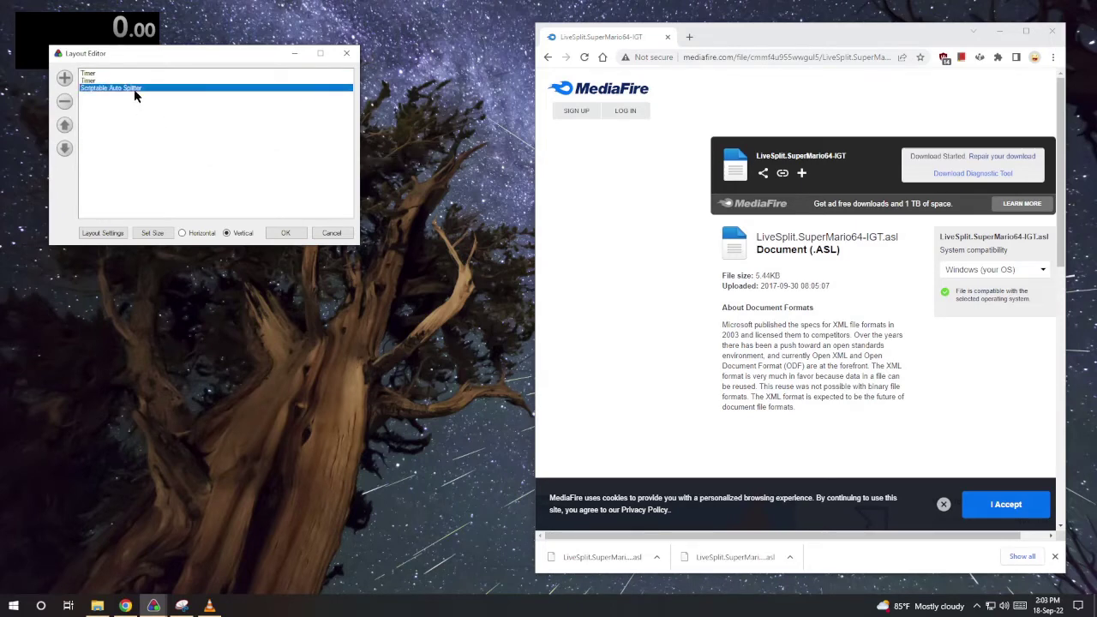
# Load LiveSplit.SuperMario64-IGT.asl from Downloads as the Scriptable Auto Splitter's script and accept its settings
pyautogui.doubleClick(134, 89)
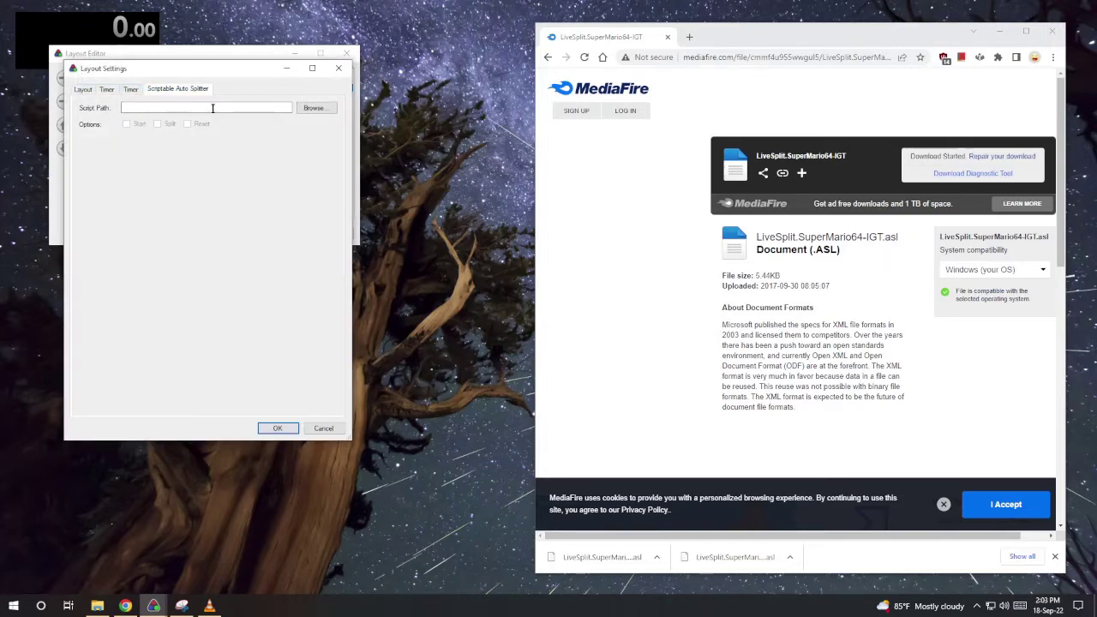
pyautogui.click(314, 107)
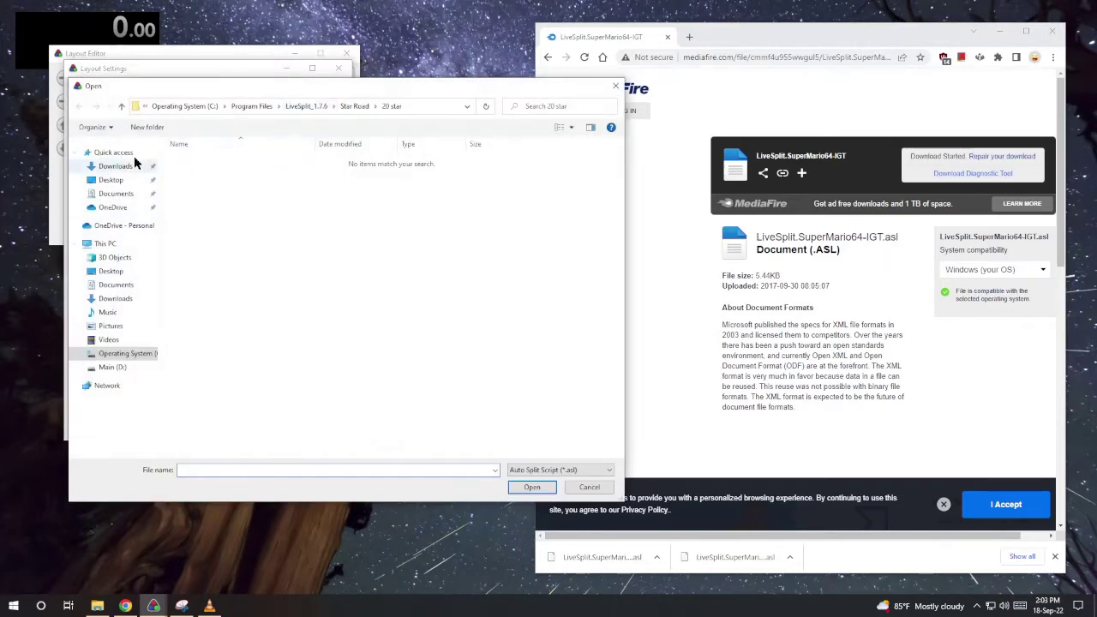
pyautogui.click(119, 168)
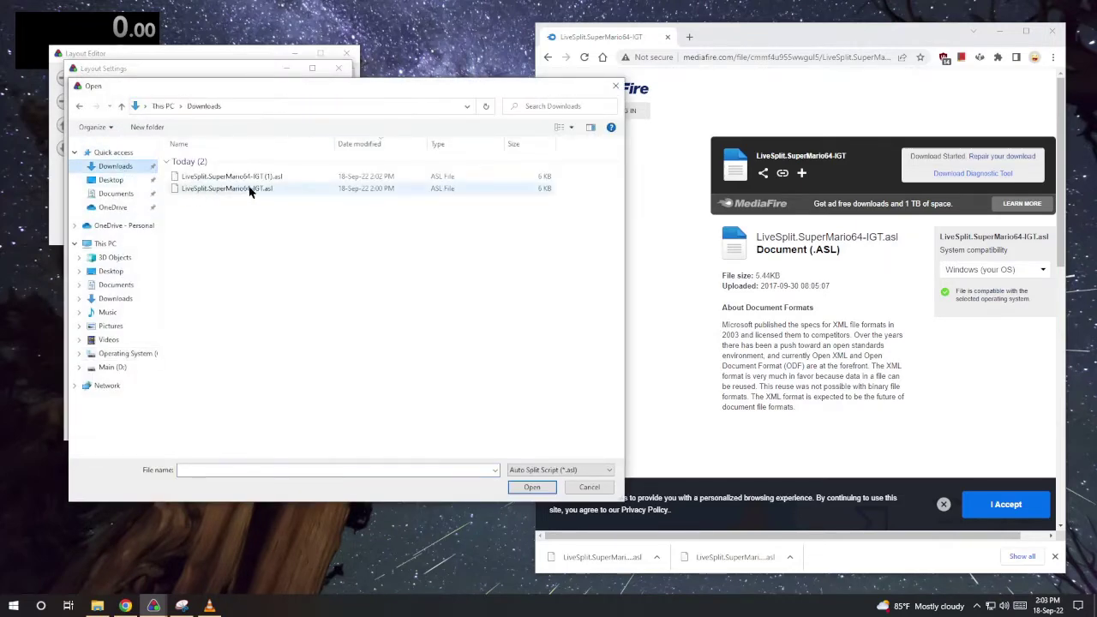
pyautogui.click(247, 191)
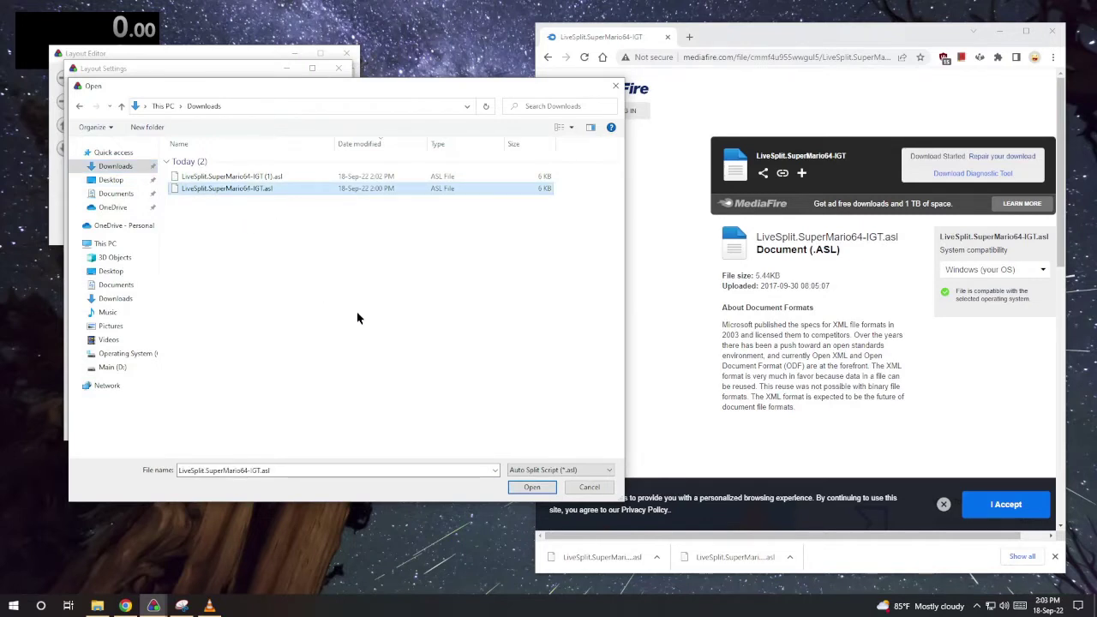
pyautogui.click(525, 487)
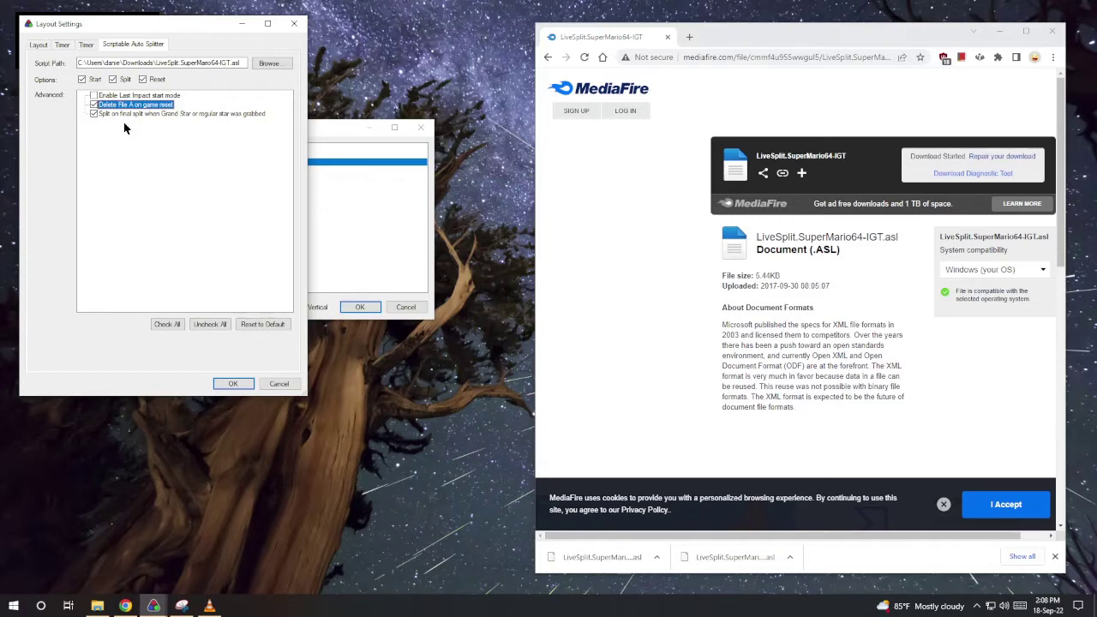
pyautogui.click(235, 384)
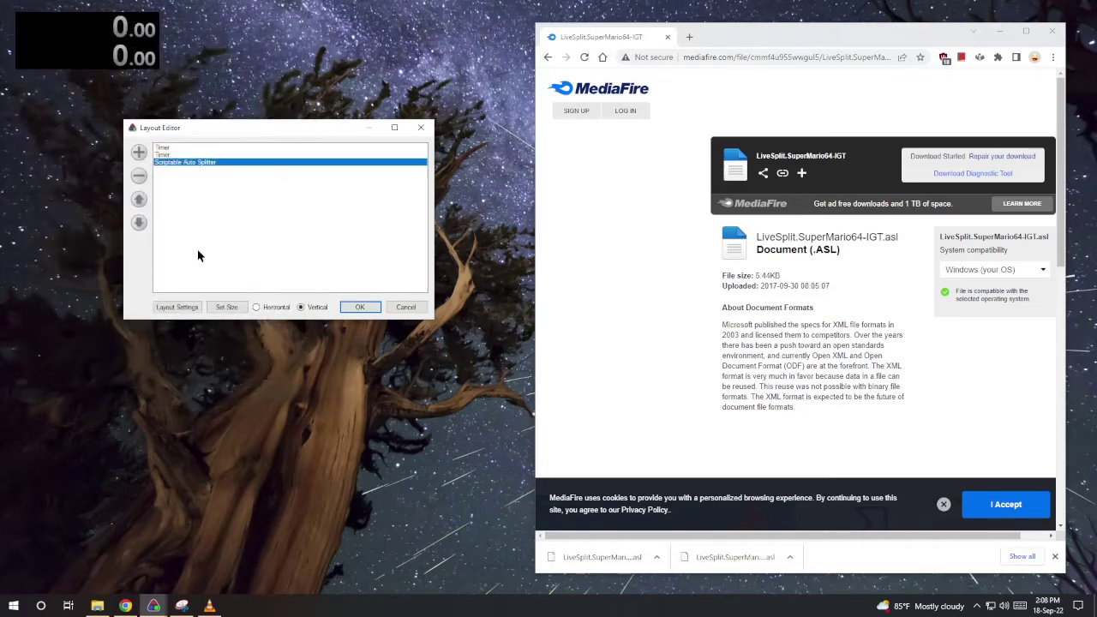
# Choose the timing method for the first Timer in the layout and accept its settings
pyautogui.doubleClick(169, 147)
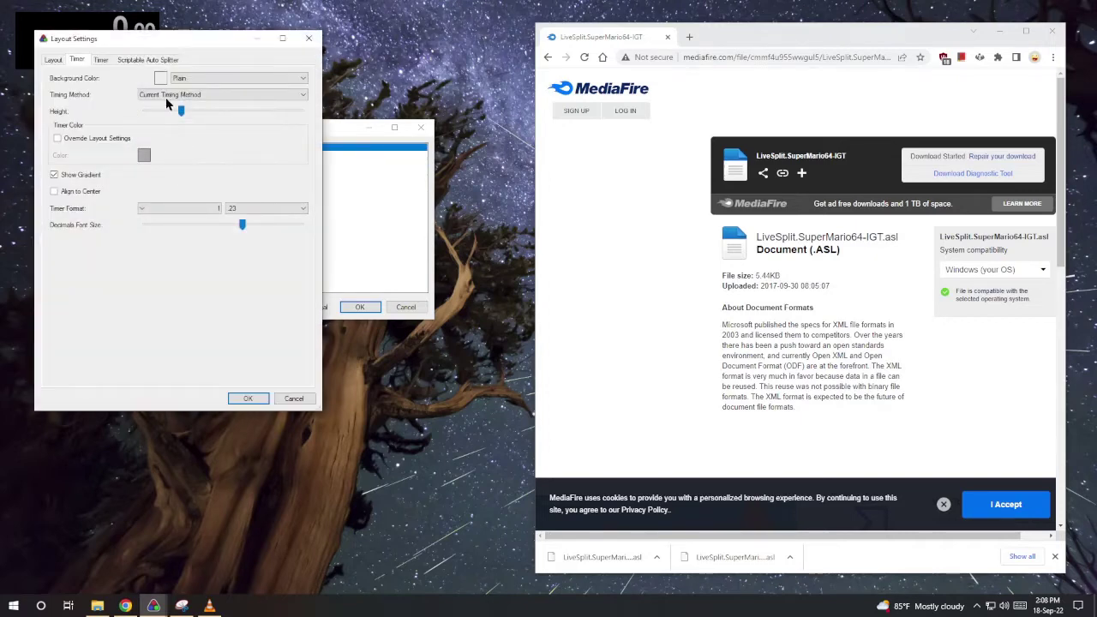
pyautogui.click(171, 95)
pyautogui.click(196, 110)
pyautogui.click(249, 399)
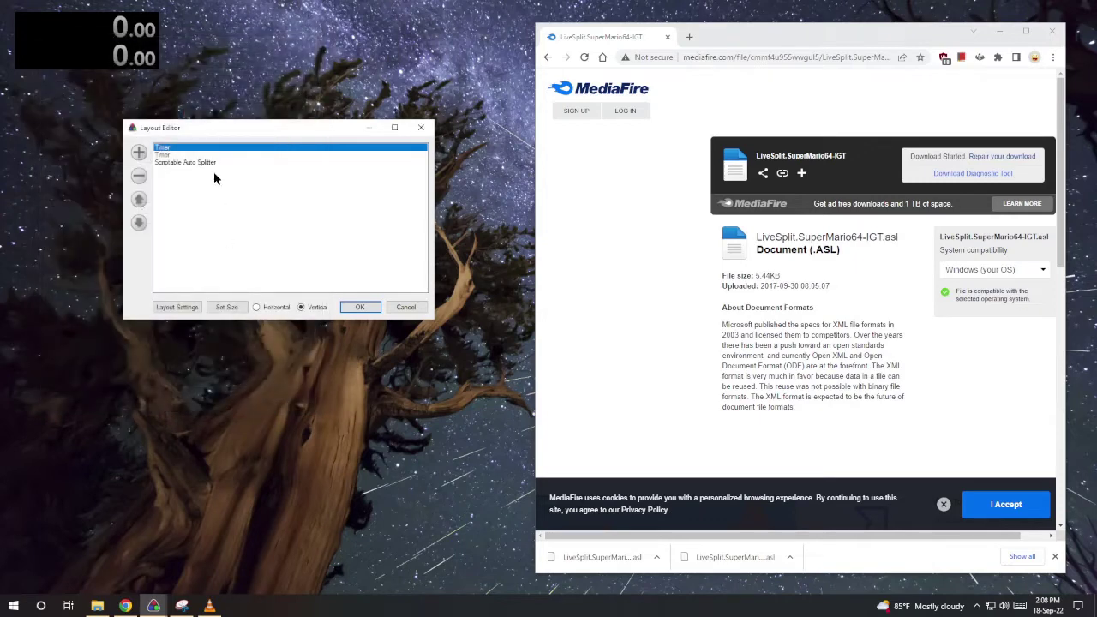
# Set the second Timer's timing method to Game Time and accept the layout changes
pyautogui.doubleClick(205, 155)
pyautogui.click(219, 109)
pyautogui.click(206, 136)
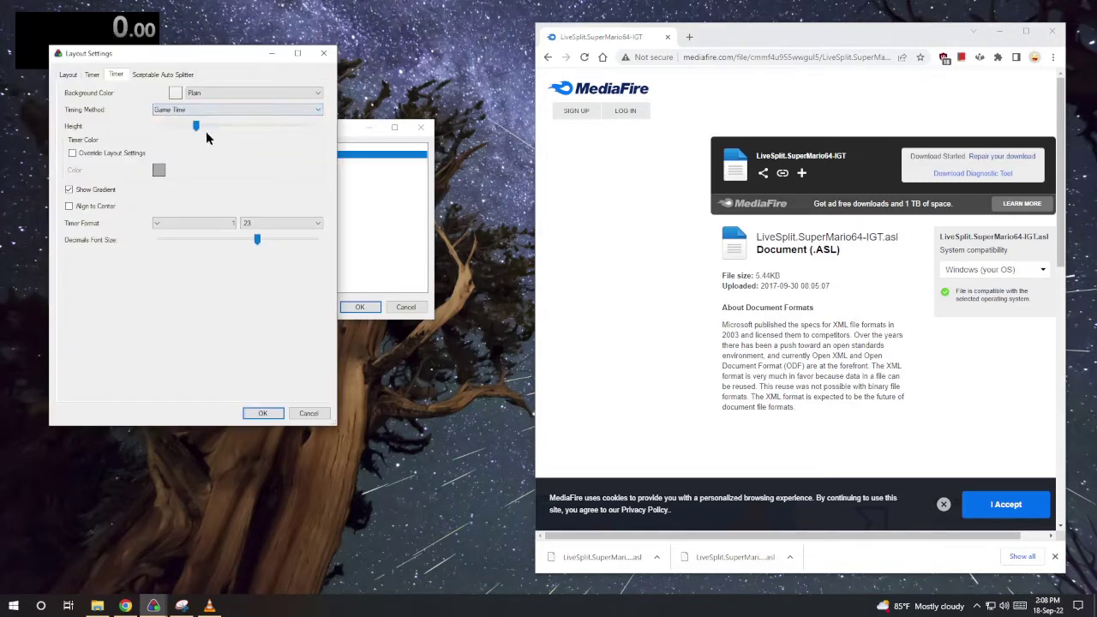
pyautogui.click(254, 411)
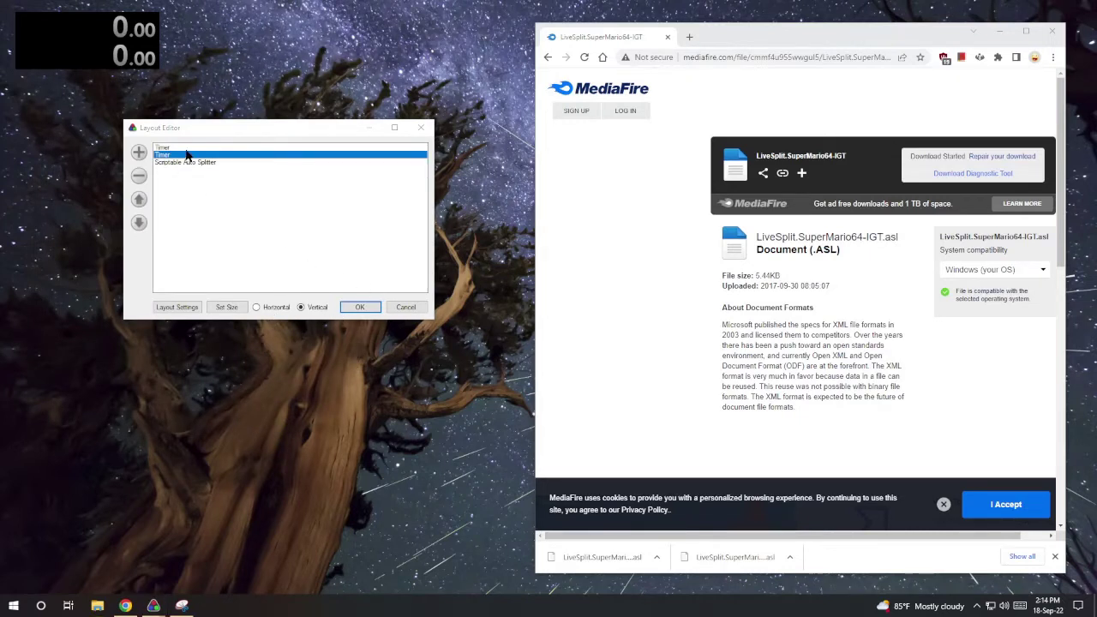
pyautogui.click(360, 309)
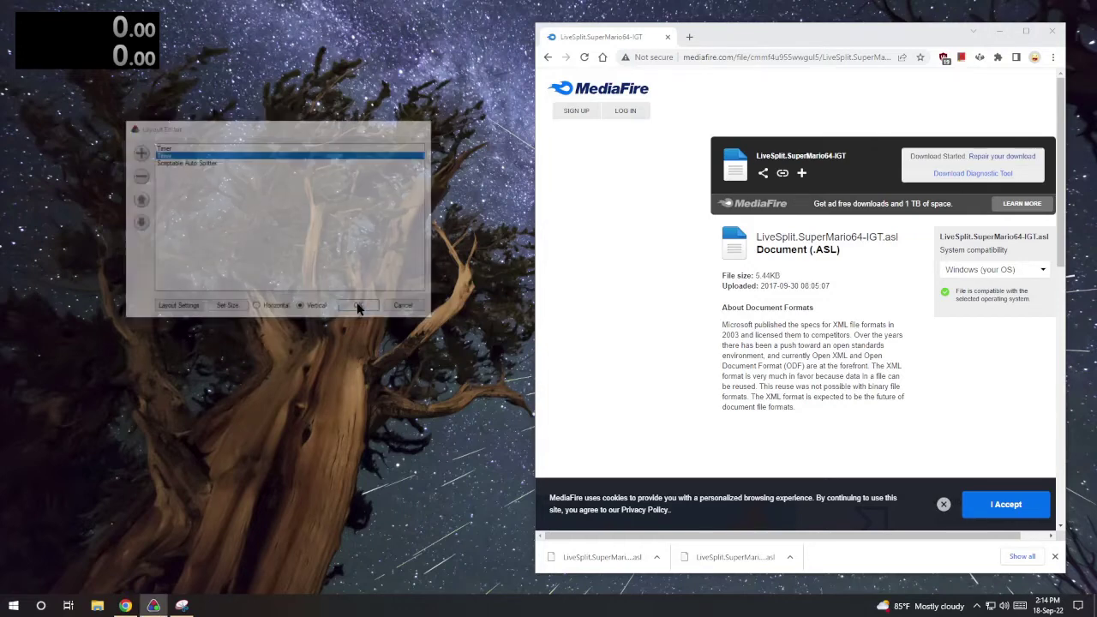
# Open the splits for editing and set the game name to Super Mario Star Road
pyautogui.rightClick(124, 49)
pyautogui.press('Escape')
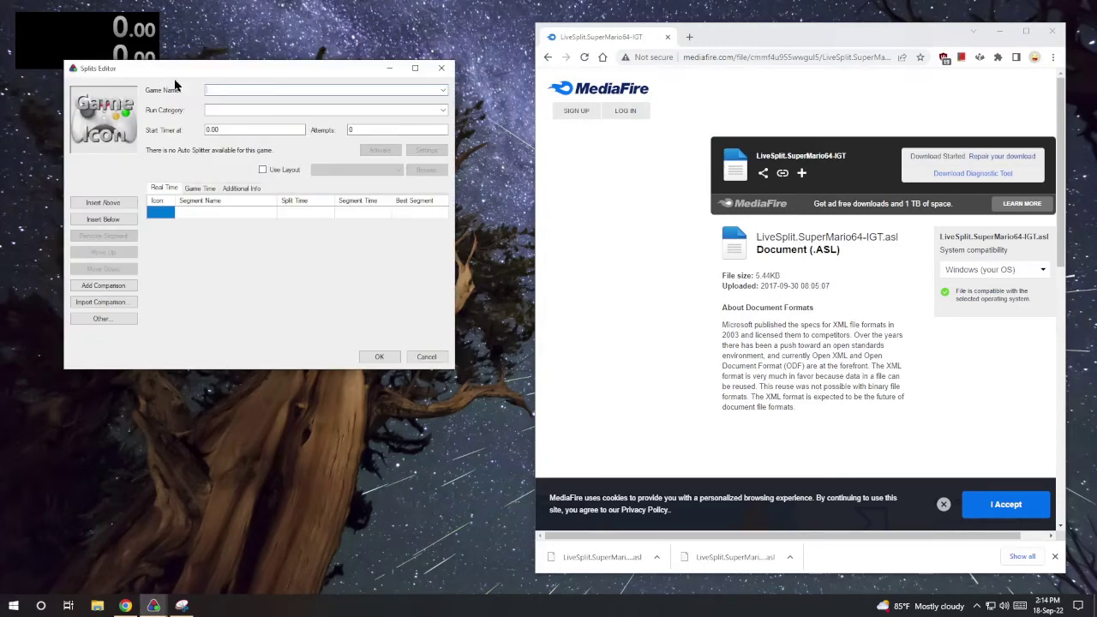
pyautogui.moveTo(210, 77); pyautogui.dragTo(232, 123)
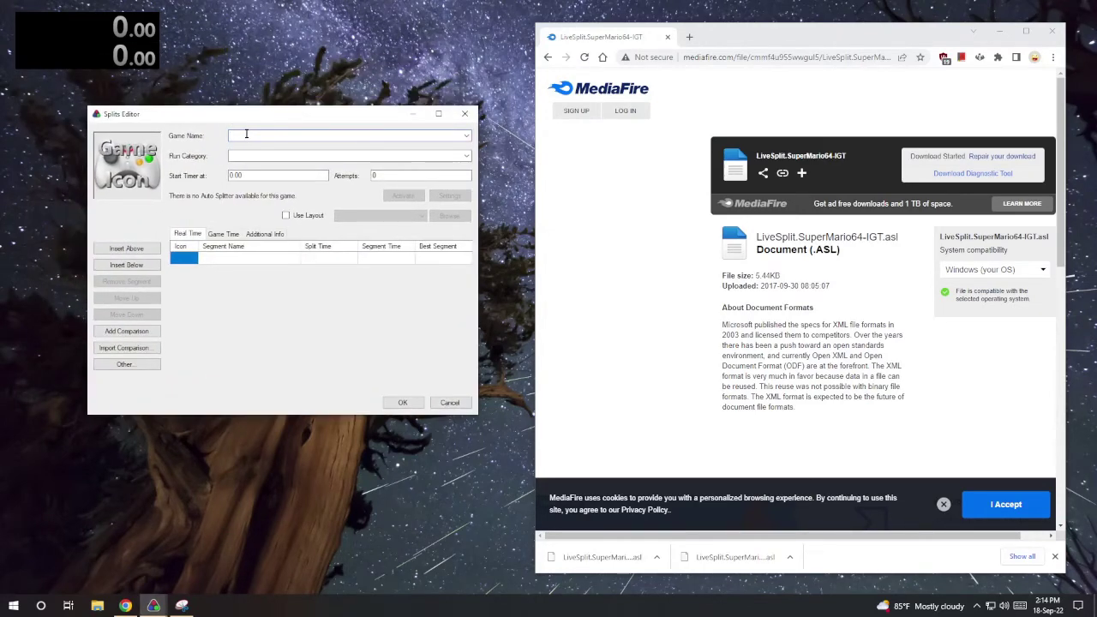
pyautogui.write('Super')
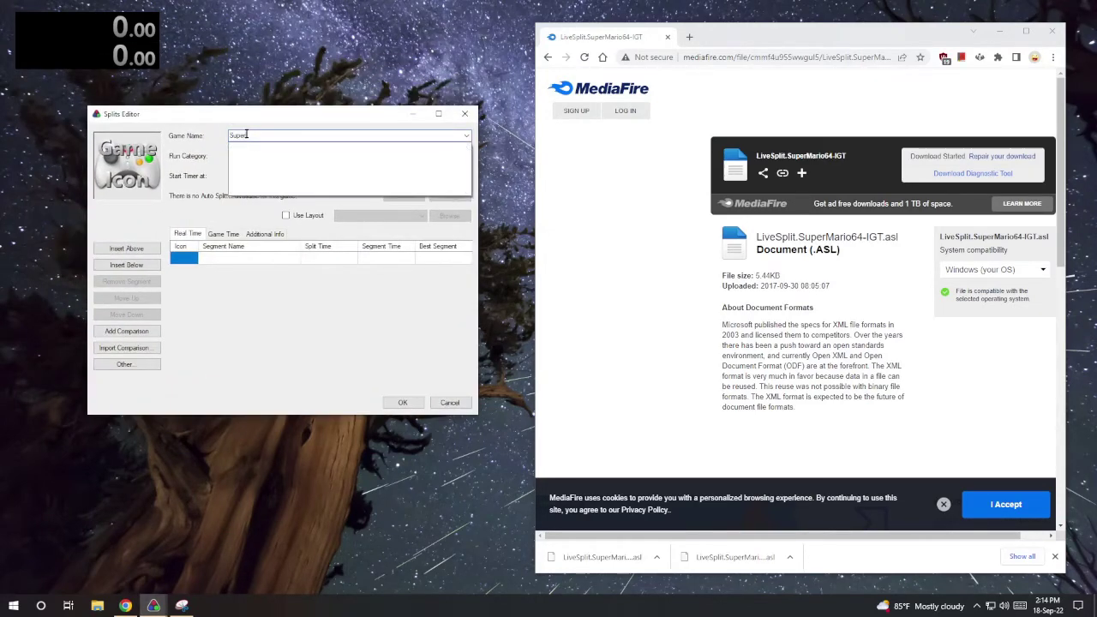
pyautogui.write(' mario')
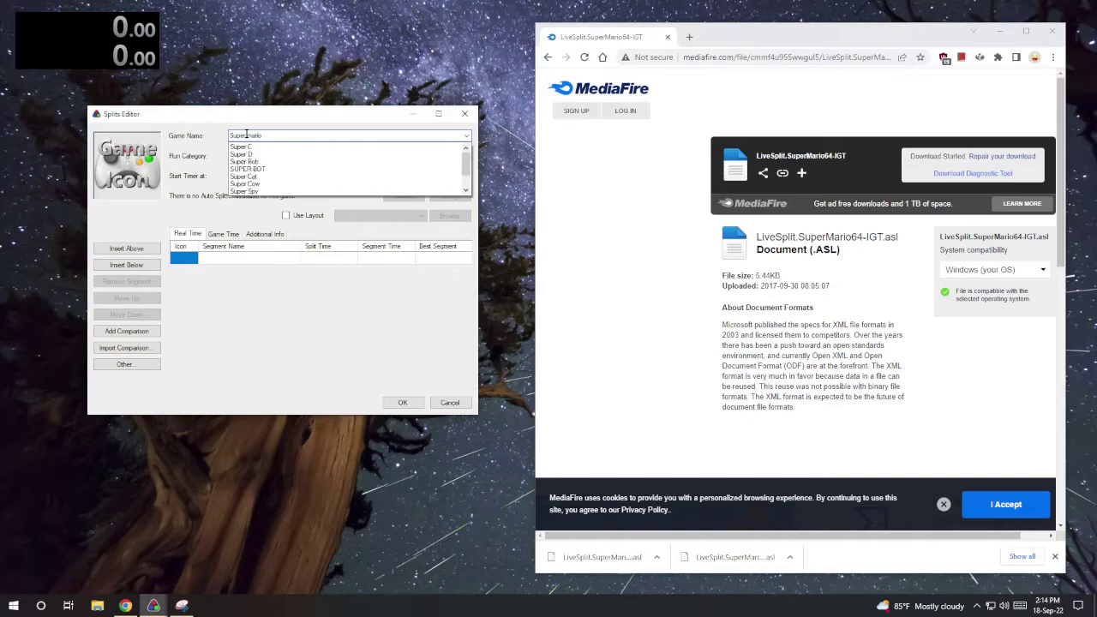
pyautogui.write(' 64r')
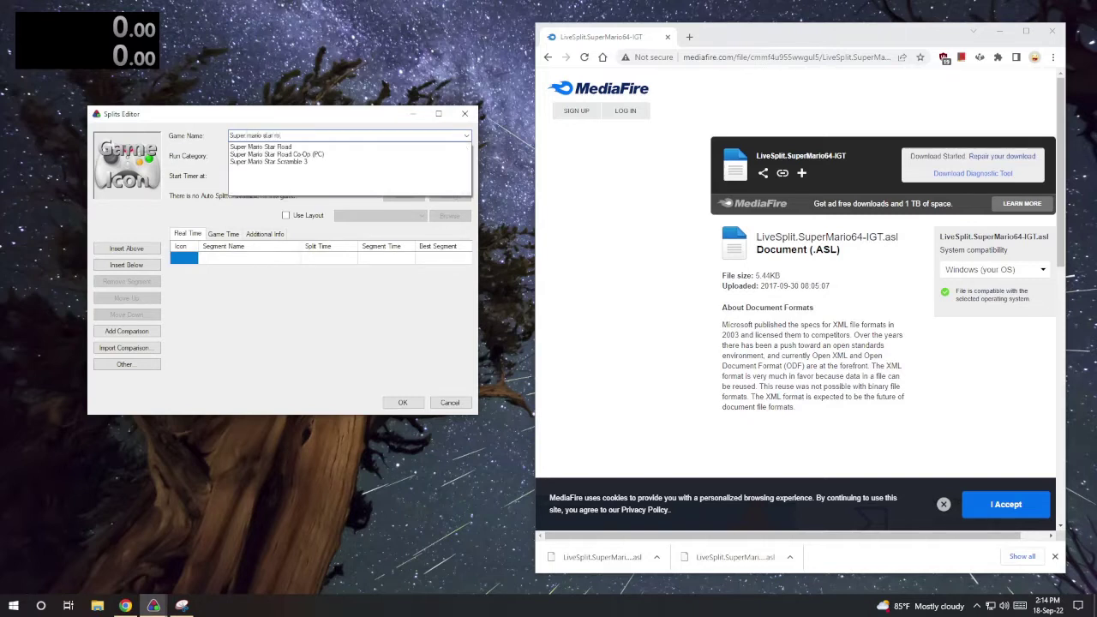
pyautogui.click(290, 145)
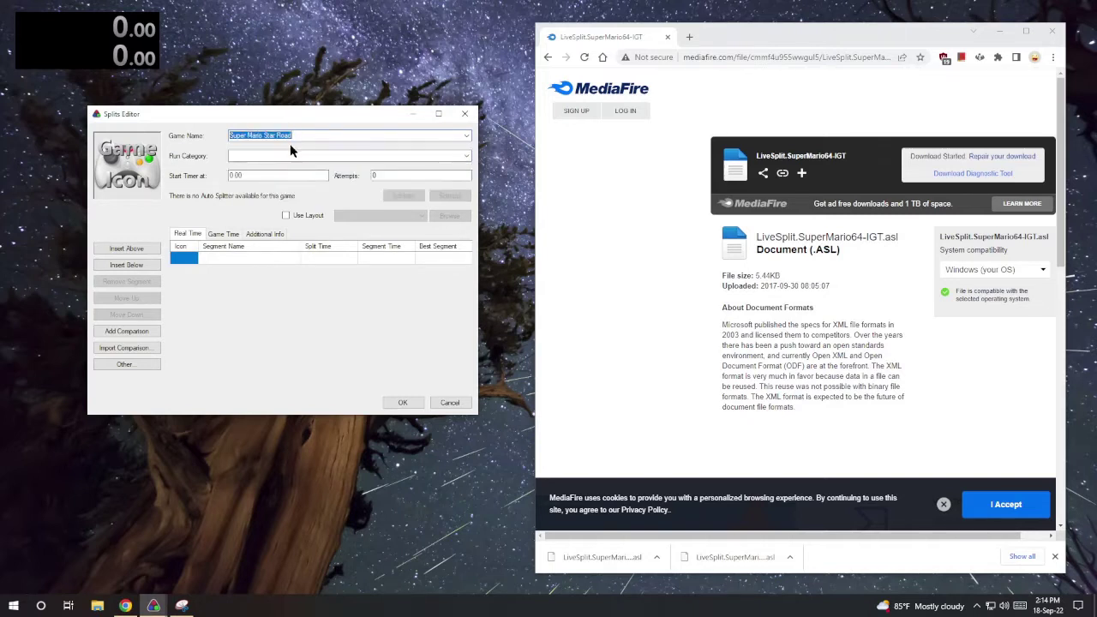
# Set the run category to 20 Star
pyautogui.click(286, 155)
pyautogui.write('2')
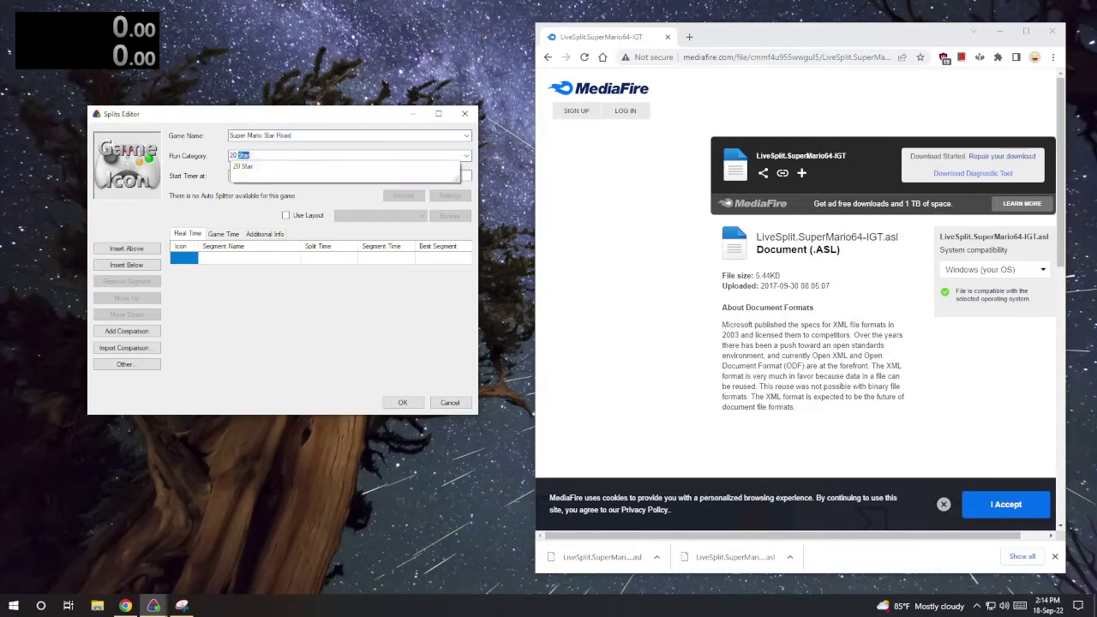
pyautogui.write('0 star')
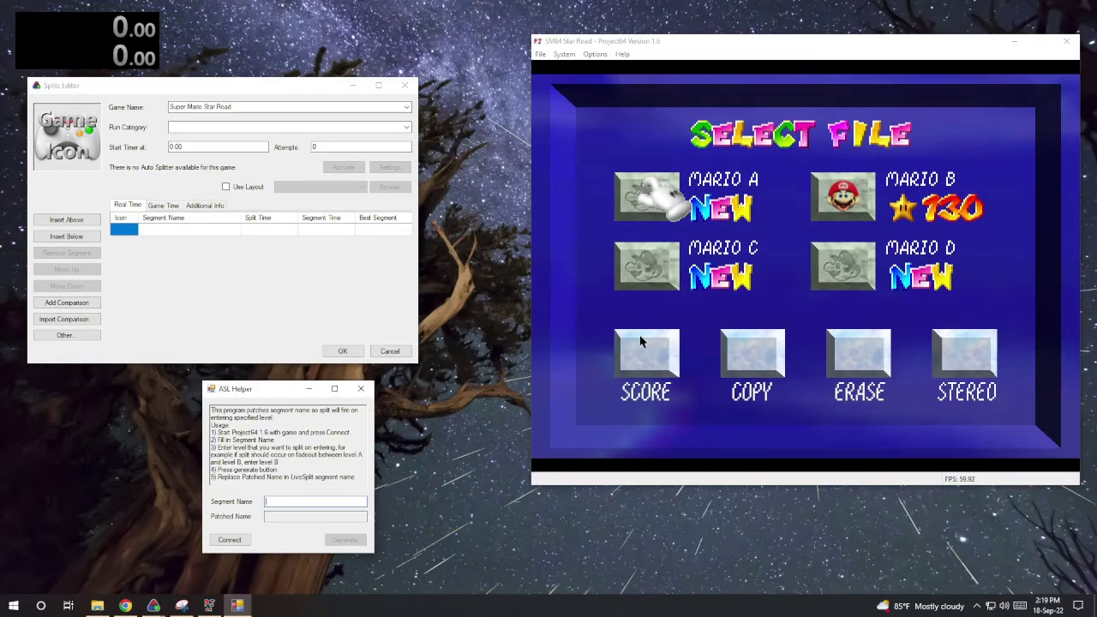
# Enter Piranha Plant Pond in the Project64 game, then connect ASL Helper and generate the patched name for that level
pyautogui.press('Return')
pyautogui.press('Up')
pyautogui.press('Up')
pyautogui.press('Up')
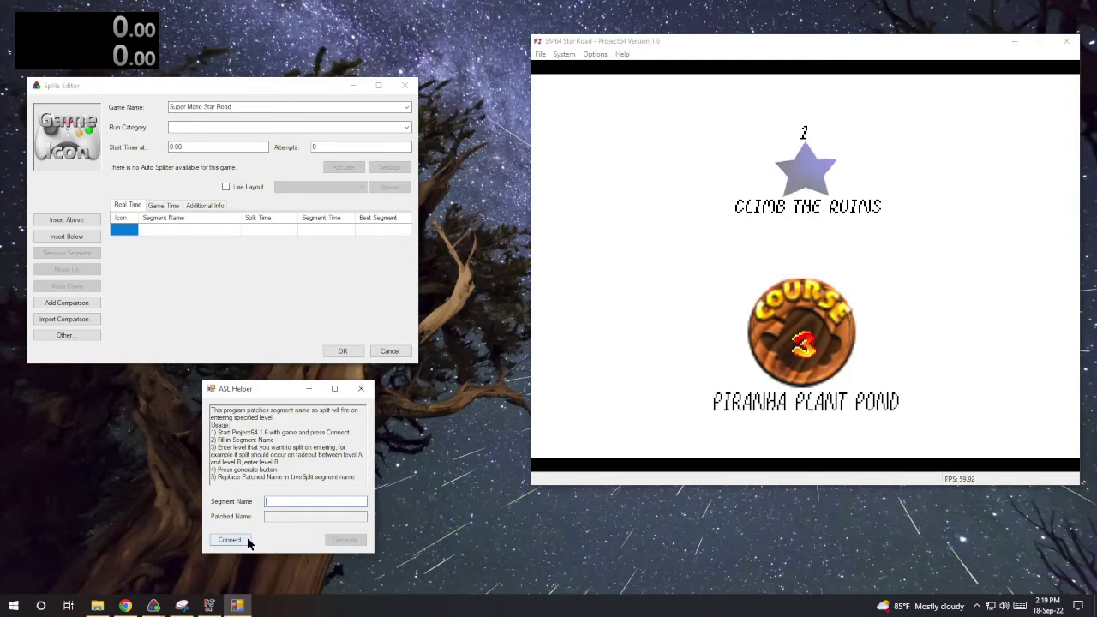
pyautogui.click(238, 540)
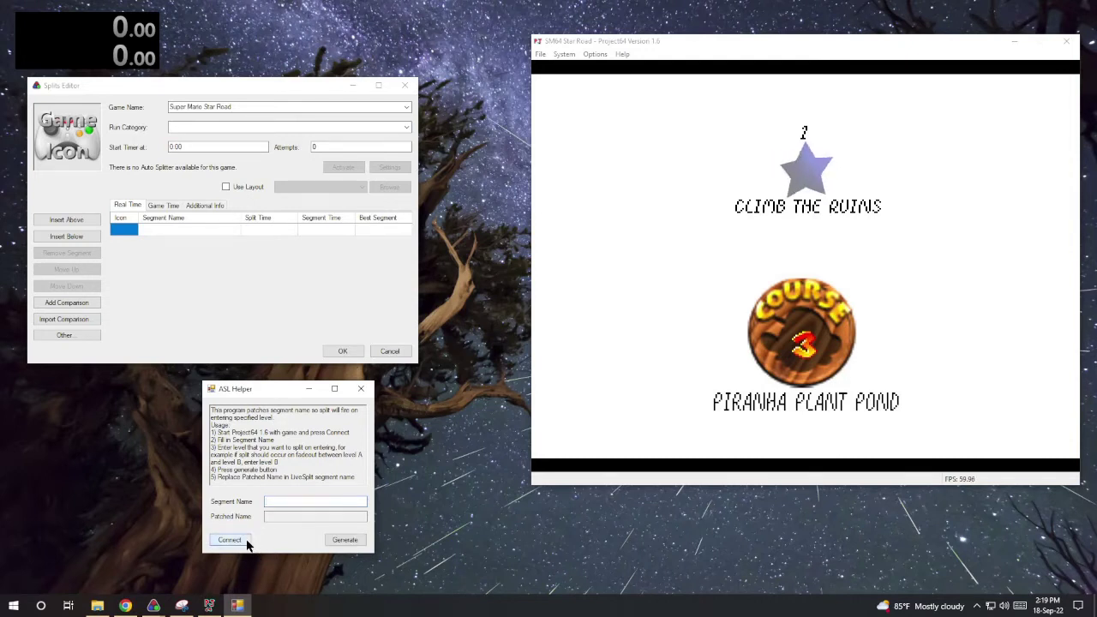
pyautogui.click(362, 541)
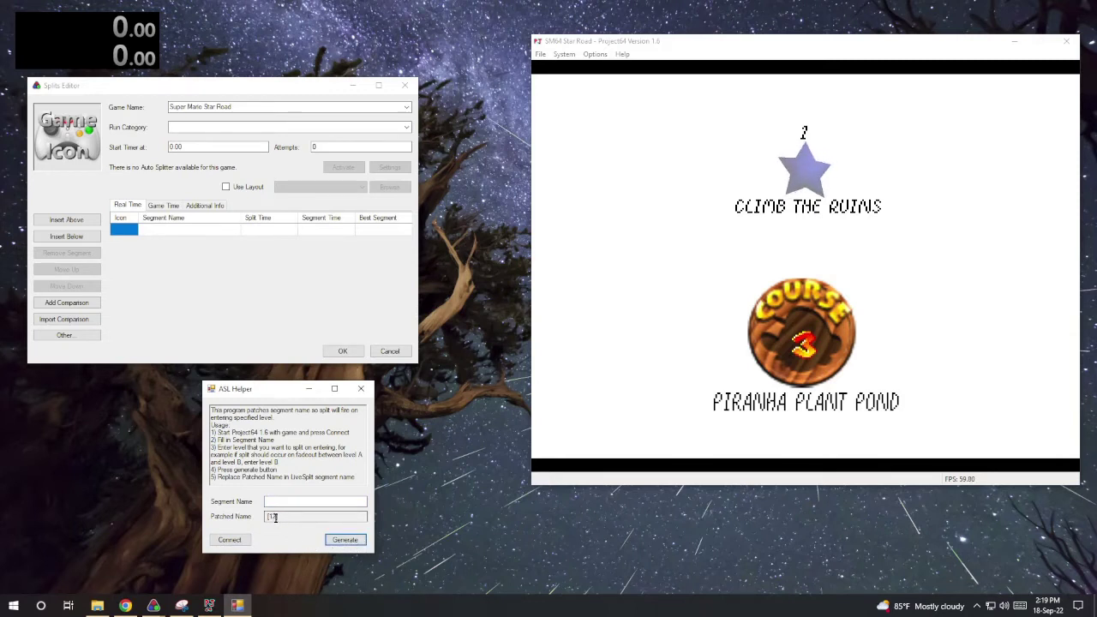
# Name the first segment "enter PPP [12]" in the splits
pyautogui.click(191, 227)
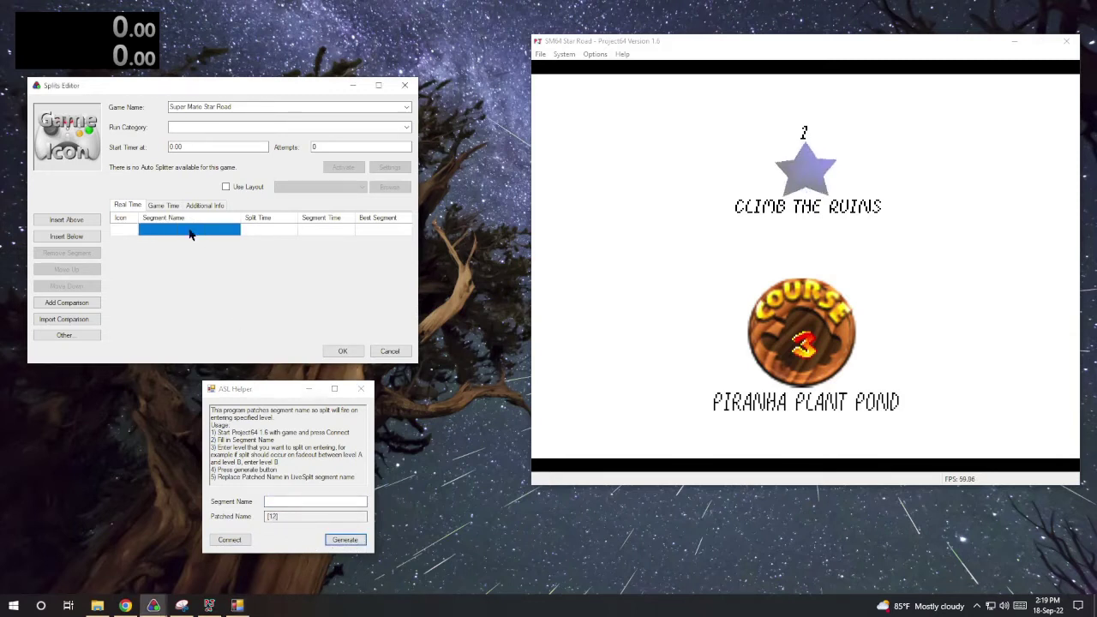
pyautogui.click(192, 227)
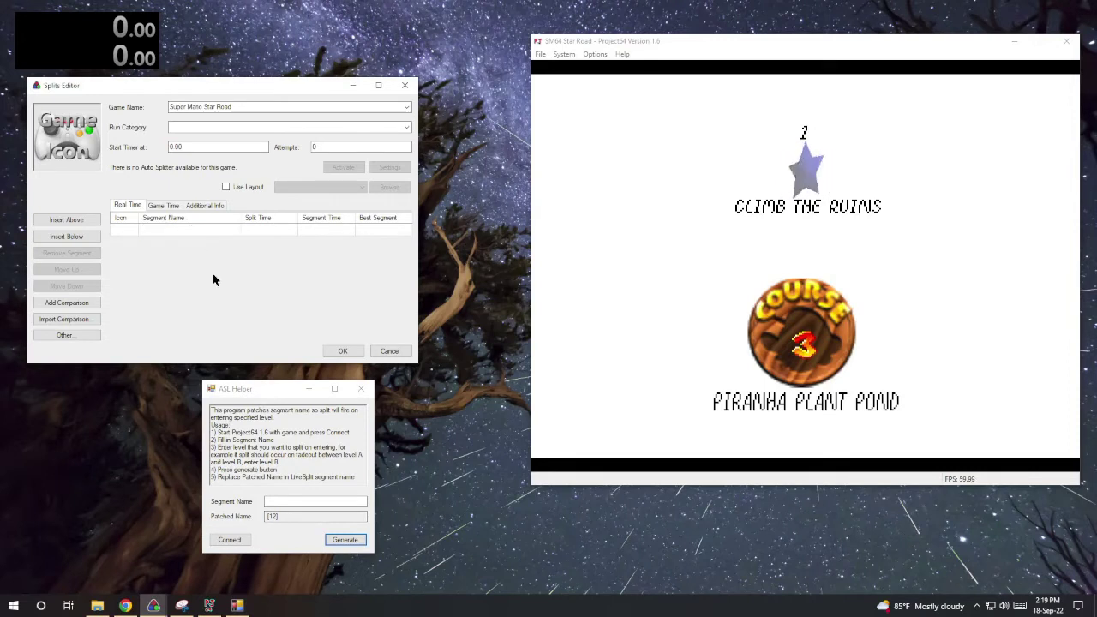
pyautogui.write('enter l')
pyautogui.press('BackSpace')
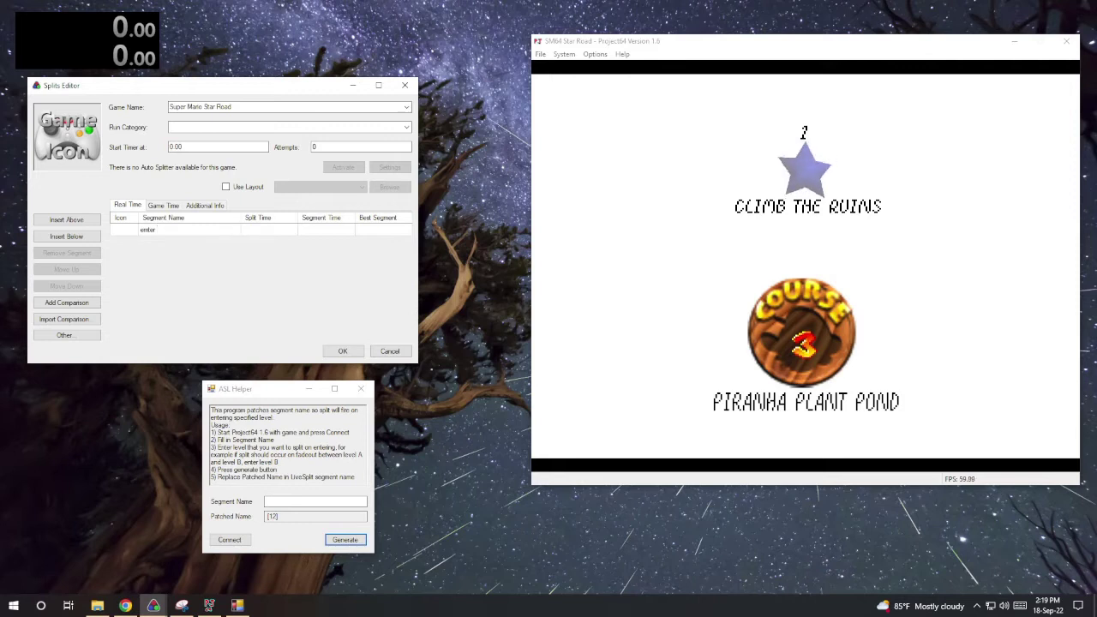
pyautogui.write('PPP [')
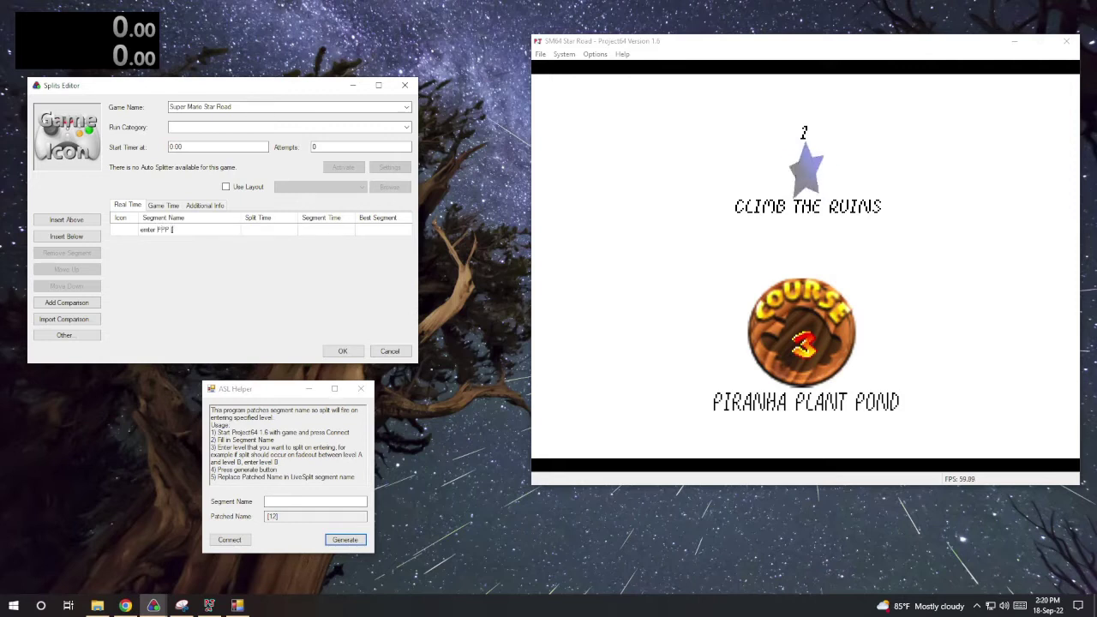
pyautogui.write('[12]')
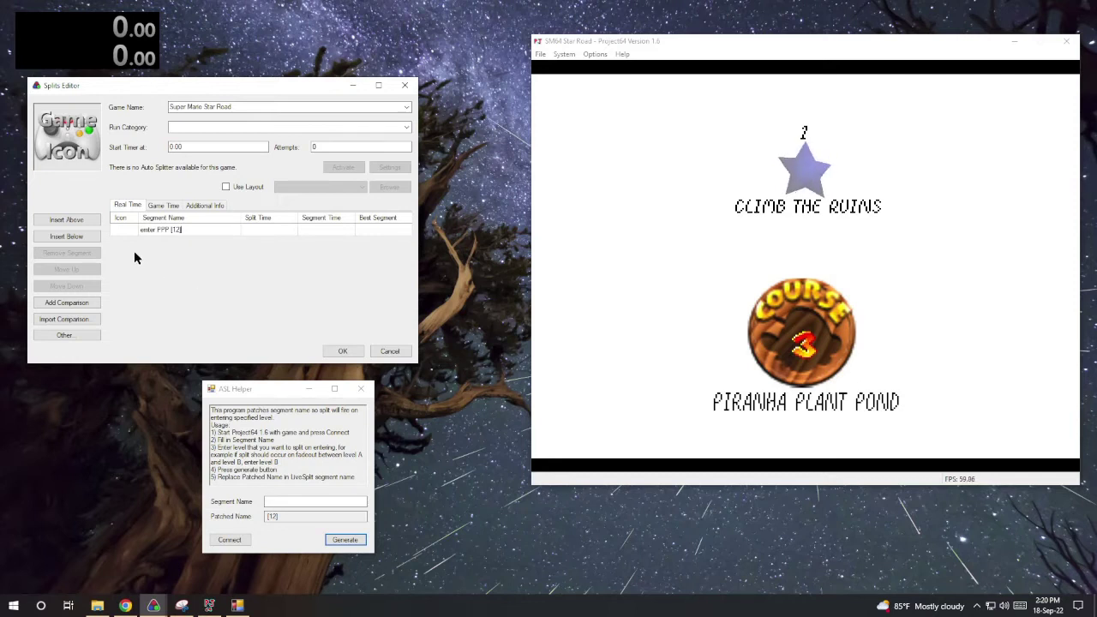
# Insert a segment below the first one and name it "PPP (5)"
pyautogui.click(84, 239)
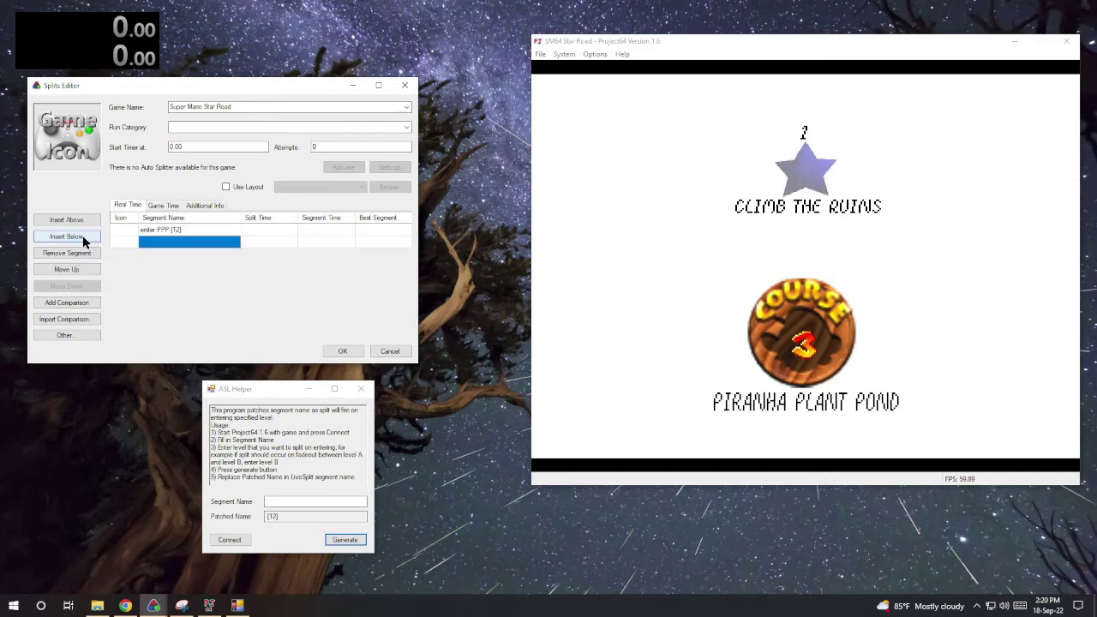
pyautogui.click(173, 241)
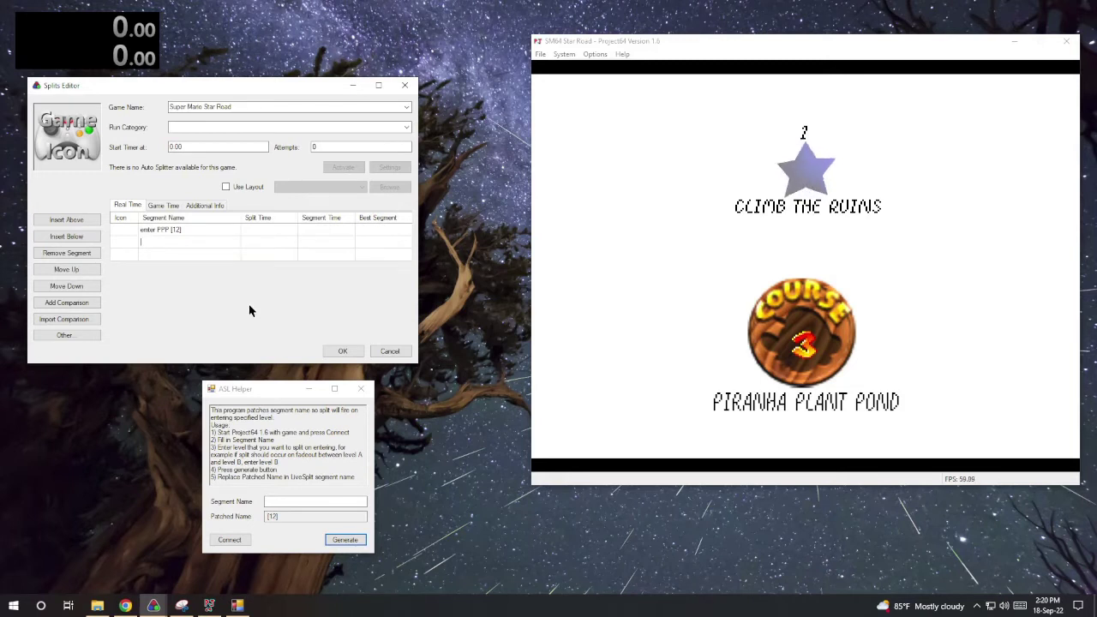
pyautogui.write('PPP')
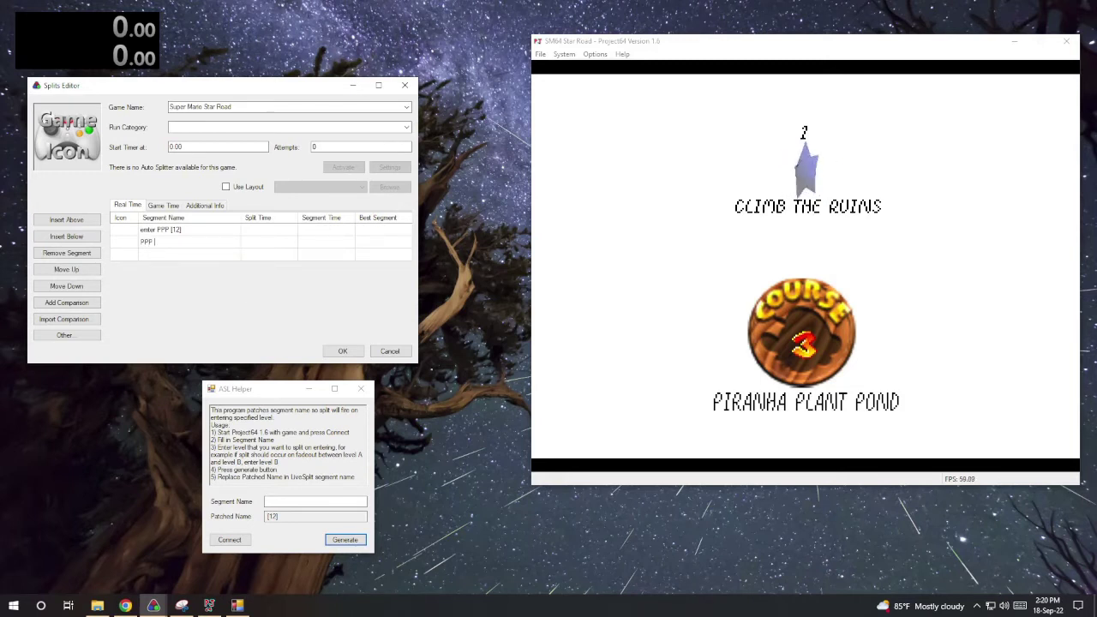
pyautogui.write(' (5)')
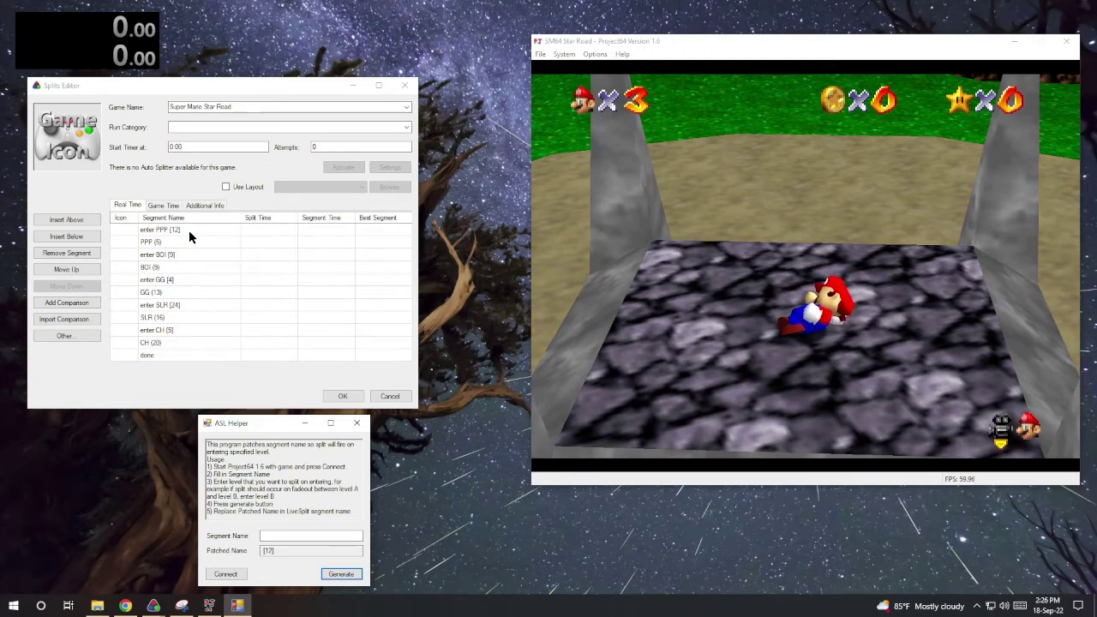
# Accept the edited splits, and add a Splits list component above the two Timers in the layout
pyautogui.click(189, 230)
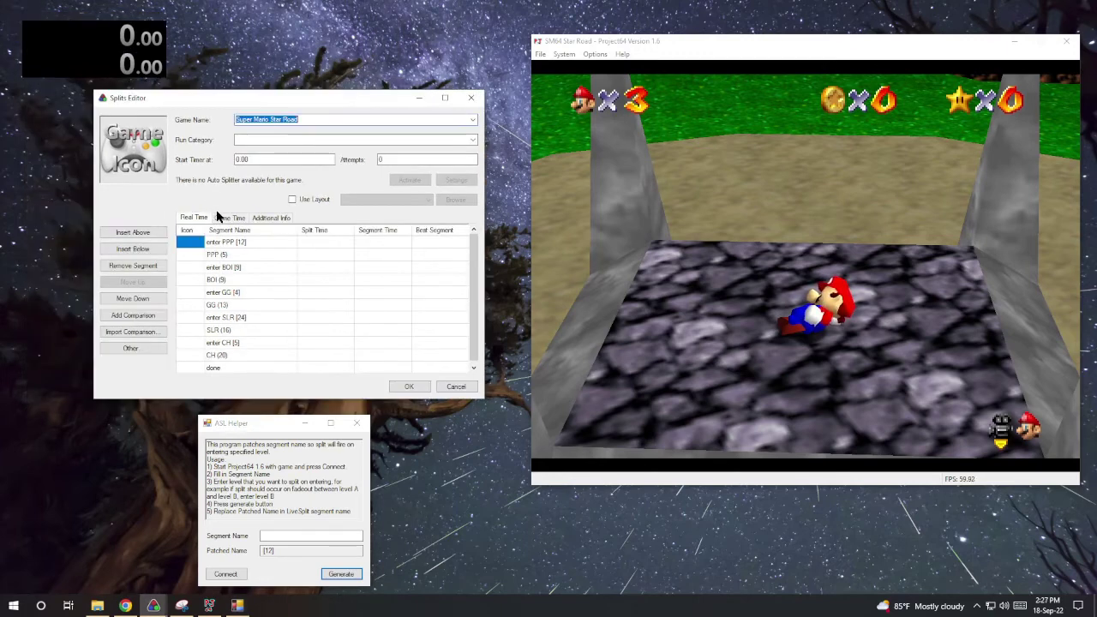
pyautogui.click(416, 386)
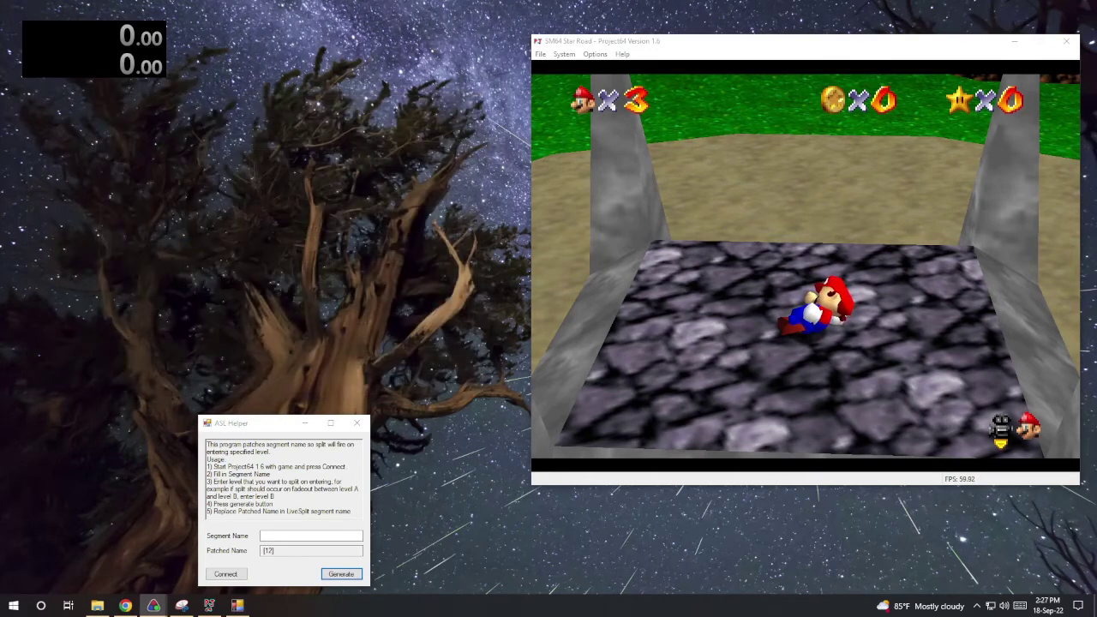
pyautogui.rightClick(134, 46)
pyautogui.click(176, 192)
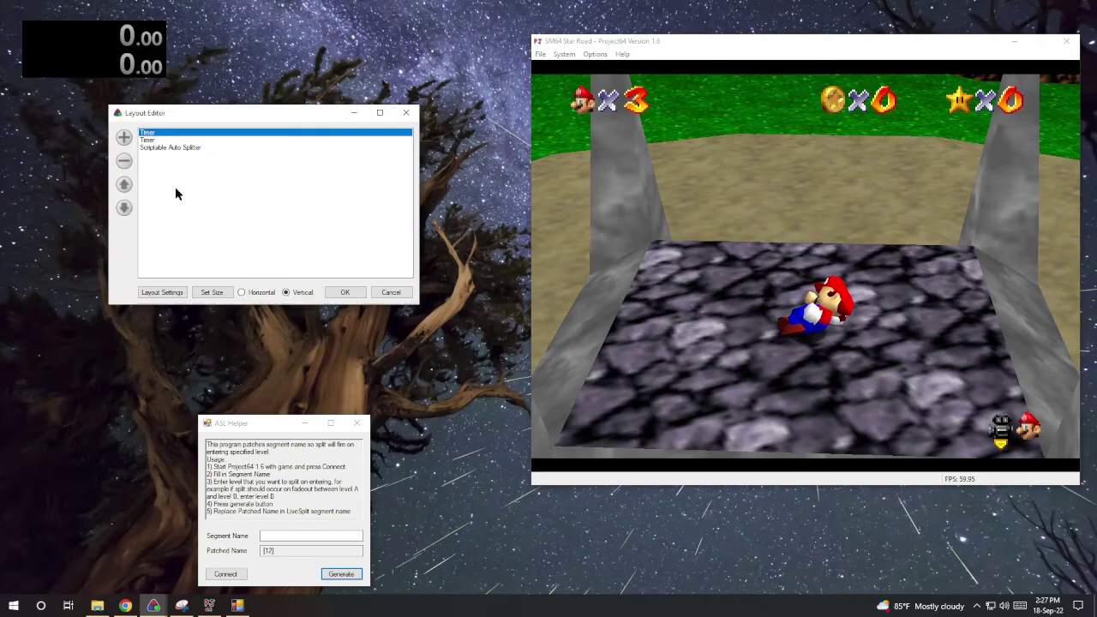
pyautogui.click(123, 137)
pyautogui.moveTo(221, 149)
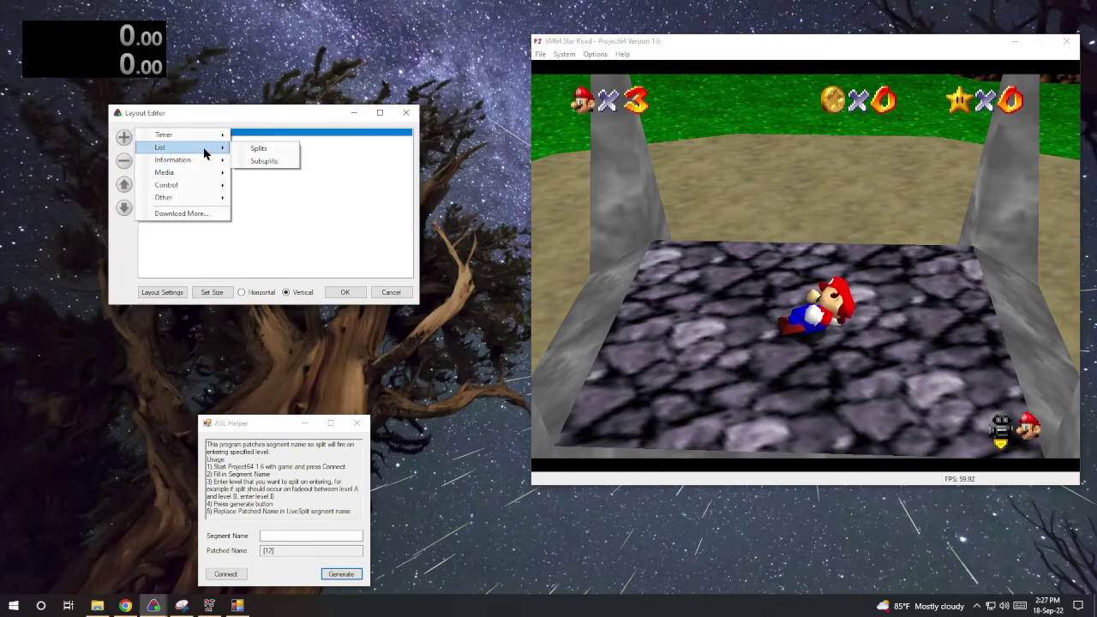
pyautogui.click(258, 148)
pyautogui.moveTo(162, 153); pyautogui.dragTo(174, 134)
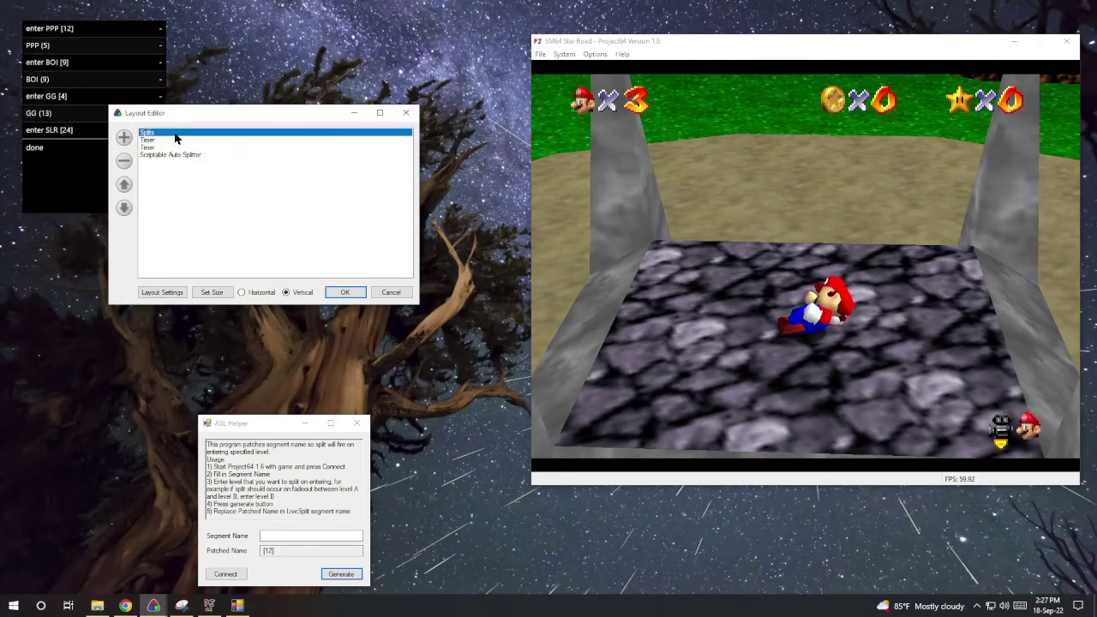
pyautogui.click(343, 293)
pyautogui.scroll(-2, 95, 85)
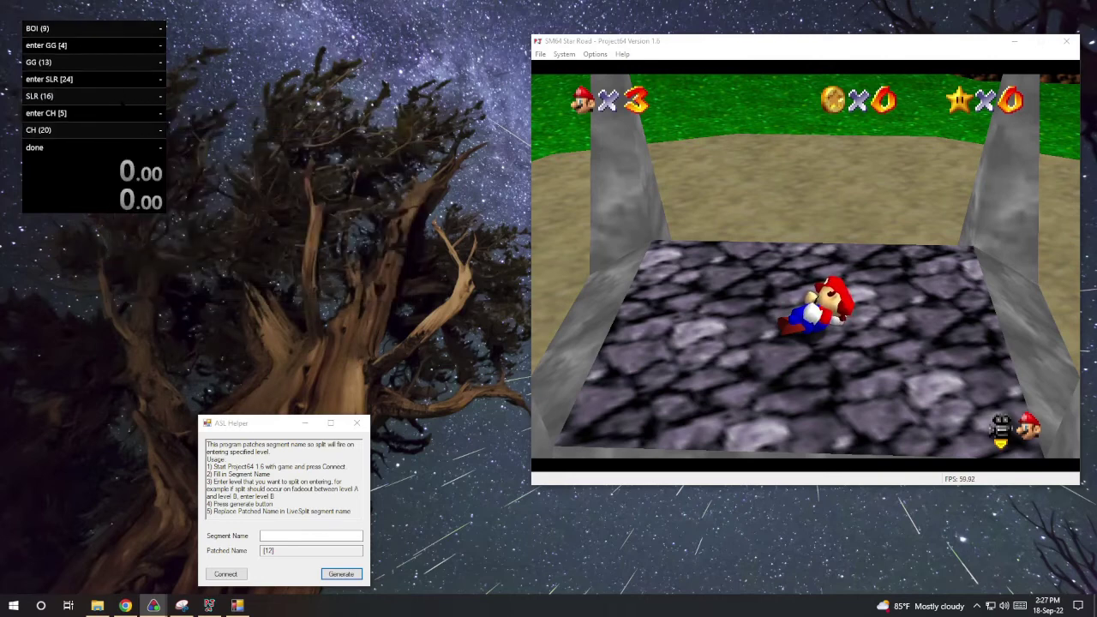
pyautogui.scroll(2, 95, 85)
# Switch to Project64, reset the game to test the auto splitter and continue past the Star Road title screen
pyautogui.click(756, 231)
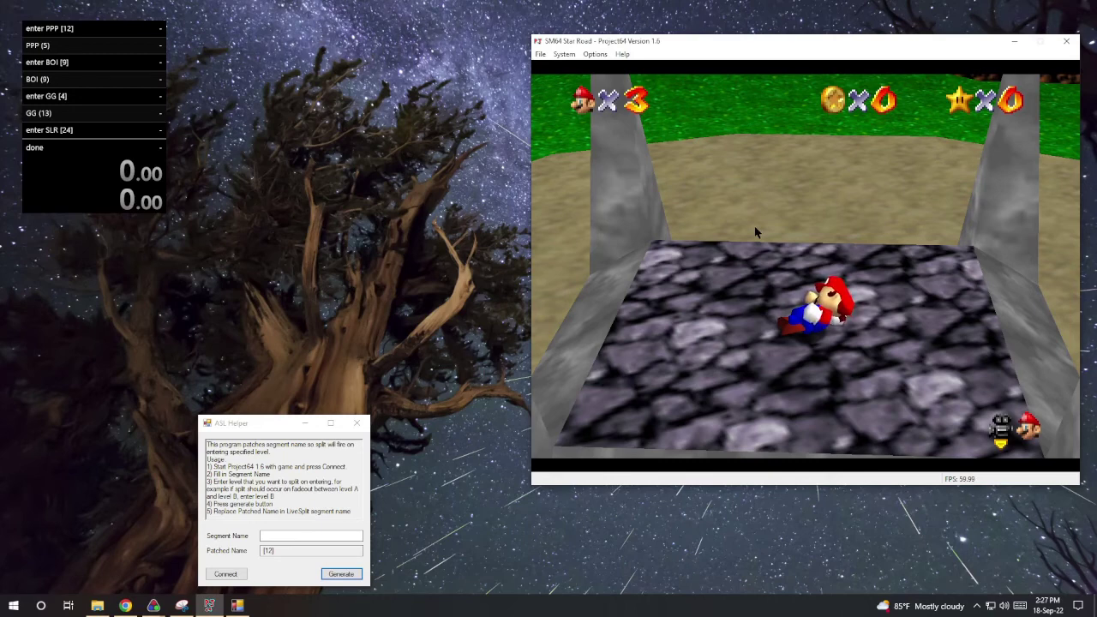
pyautogui.press('F1')
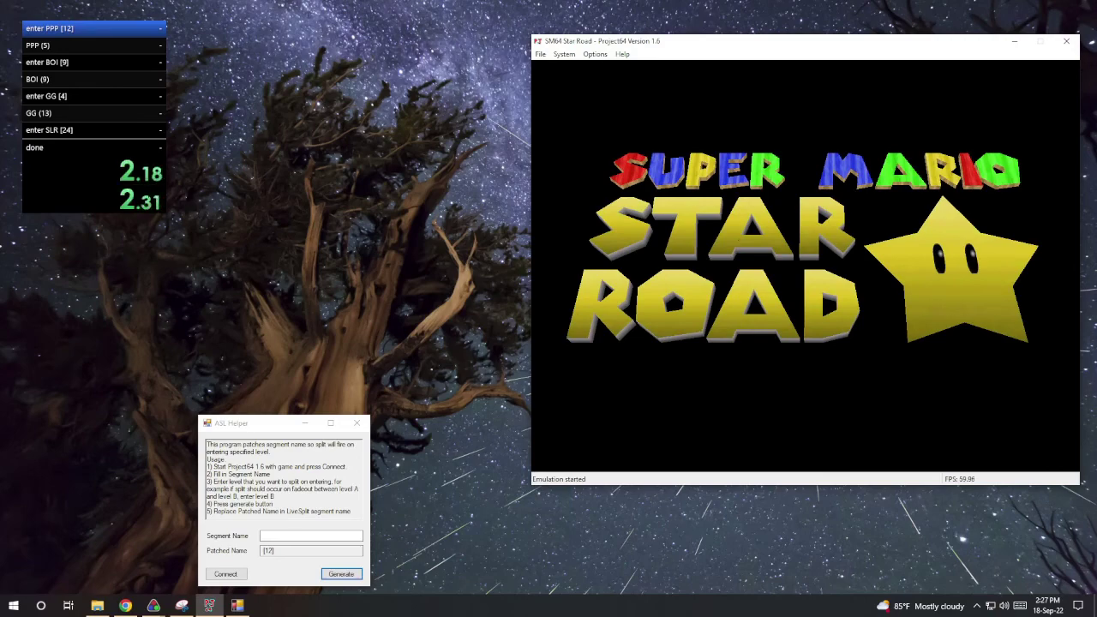
pyautogui.press('Return')
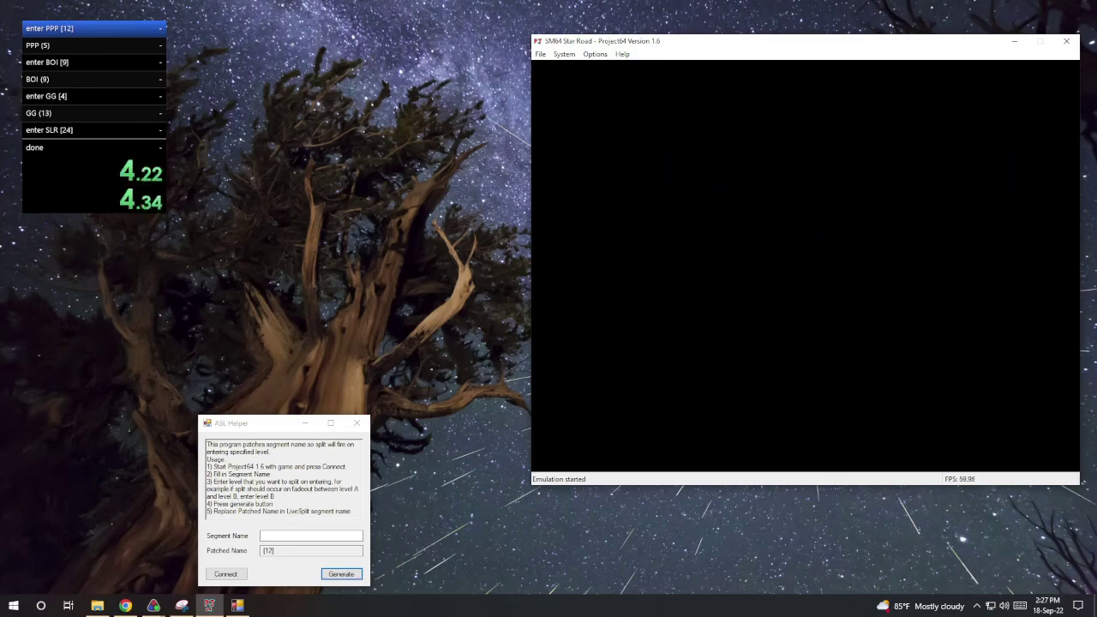